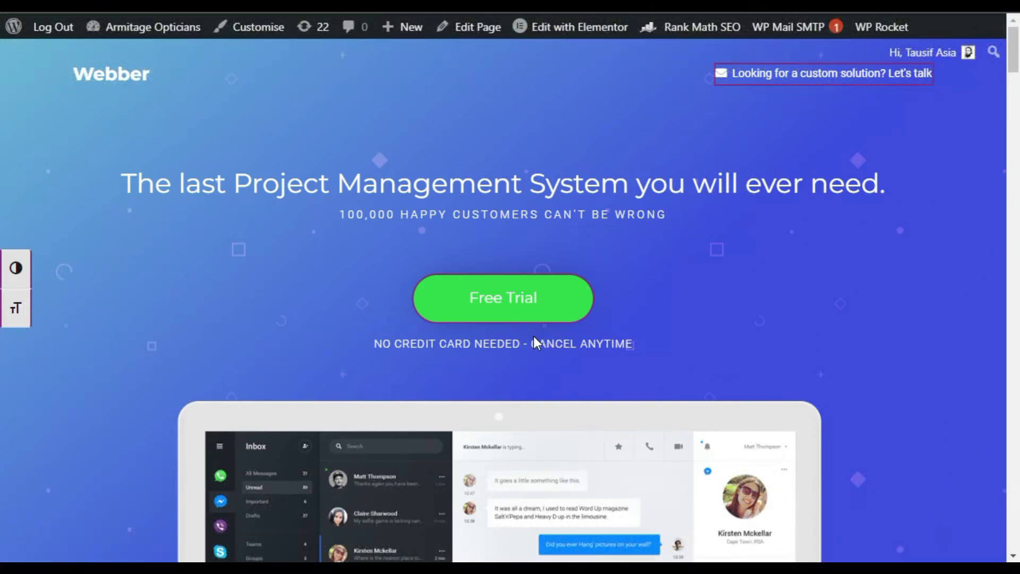
Go to the WordPress admin dashboard.
scroll(377, 282, down, 8)
scroll(373, 286, down, 10)
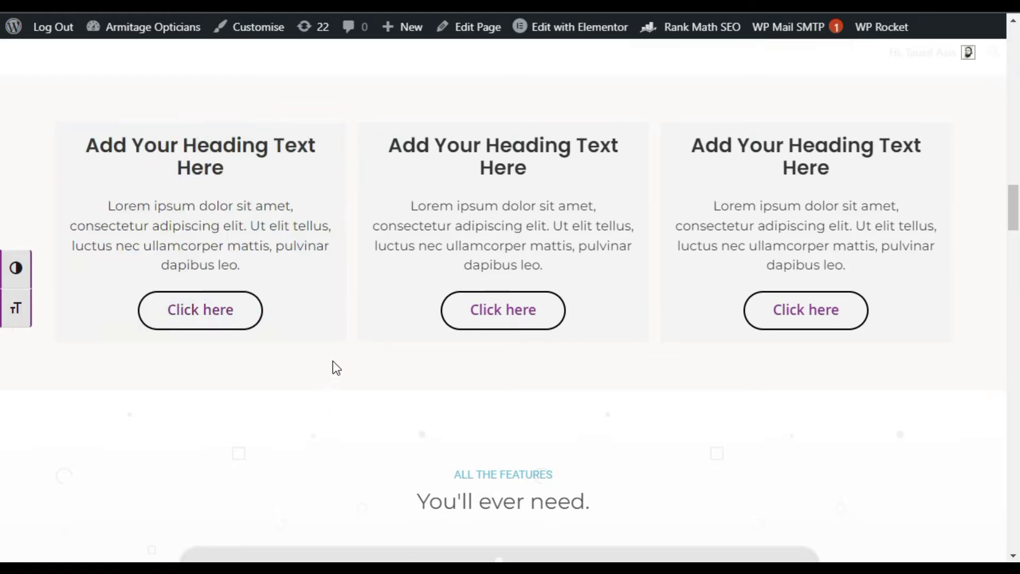
scroll(314, 412, up, 2)
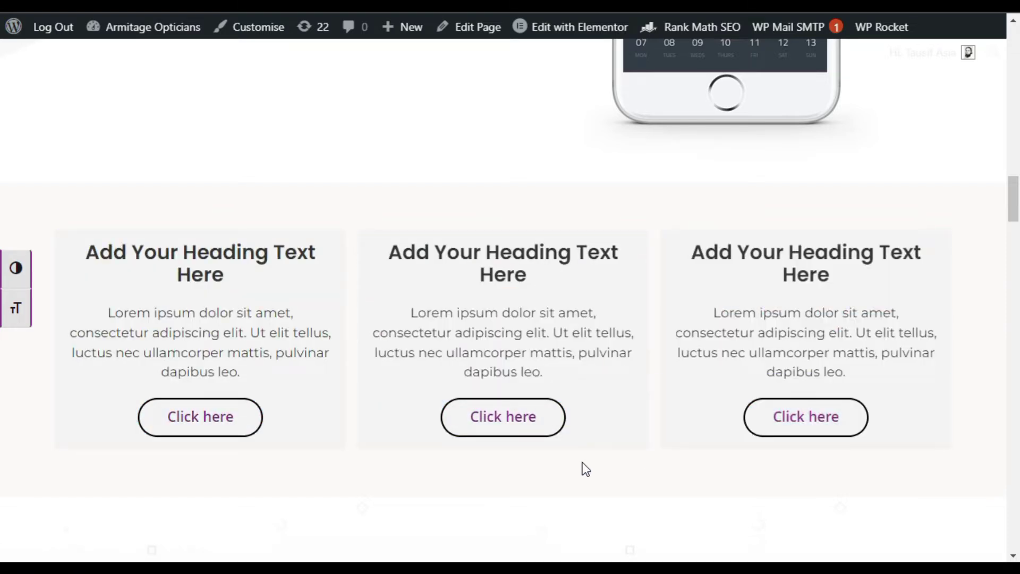
mouse_move(160, 29)
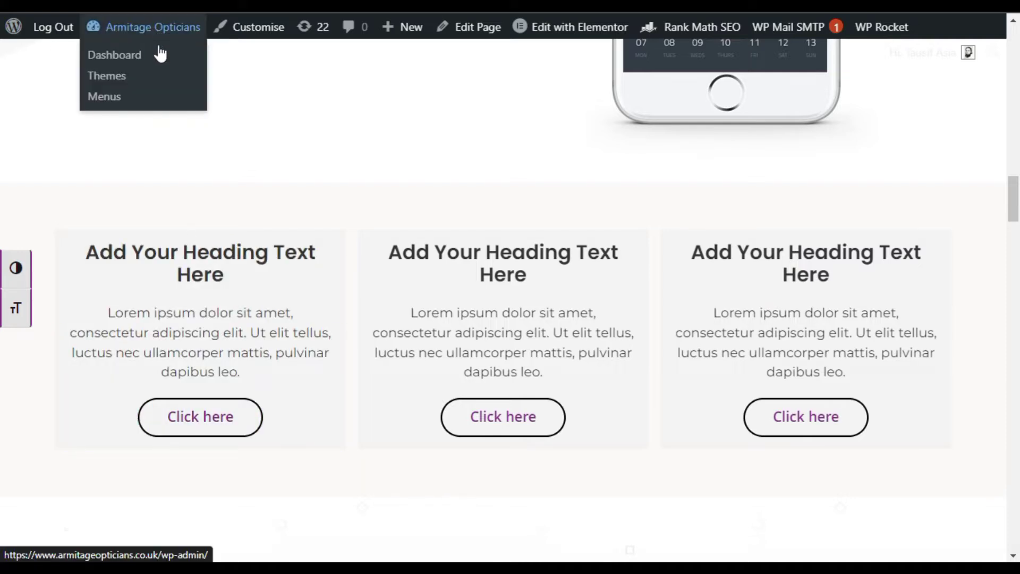
click(159, 55)
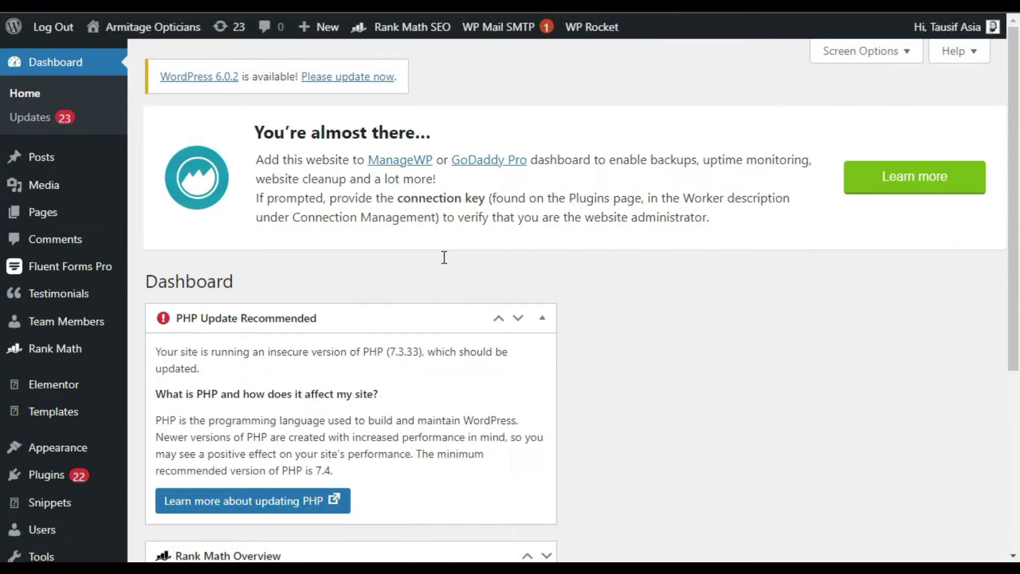
Search All Pages for 'webber' to list only the Webber page.
mouse_move(41, 219)
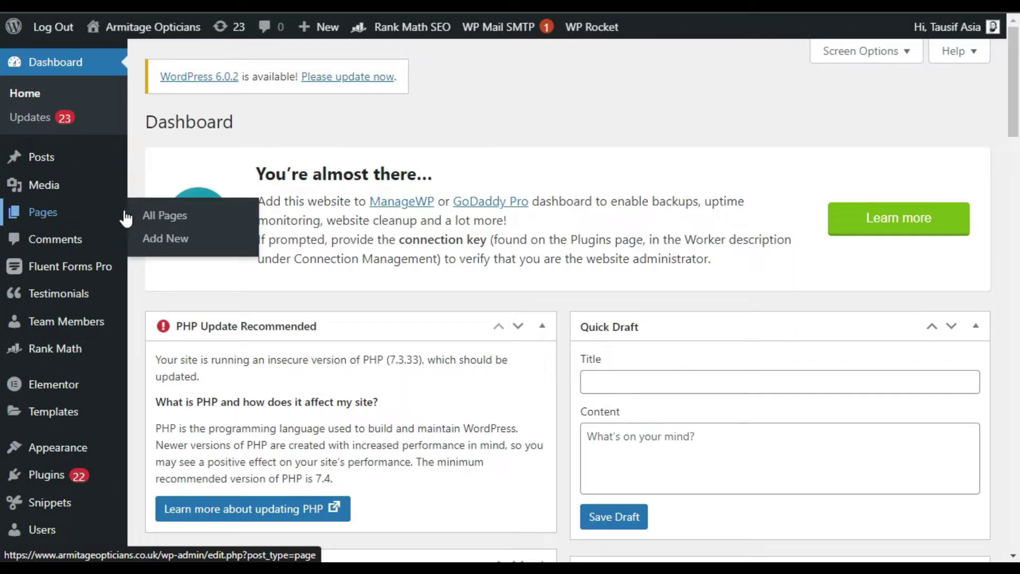
click(183, 220)
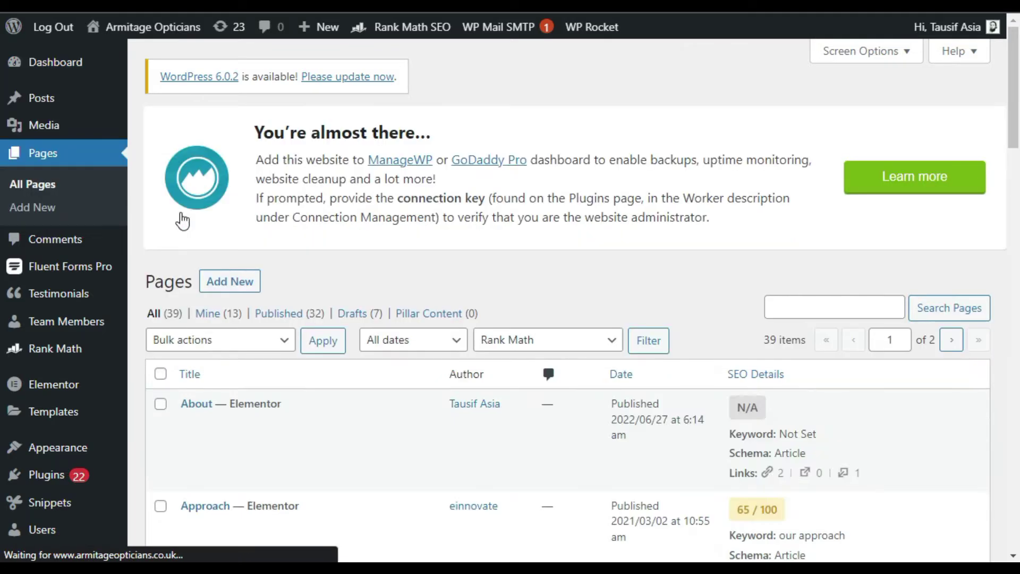
scroll(182, 220, down, 4)
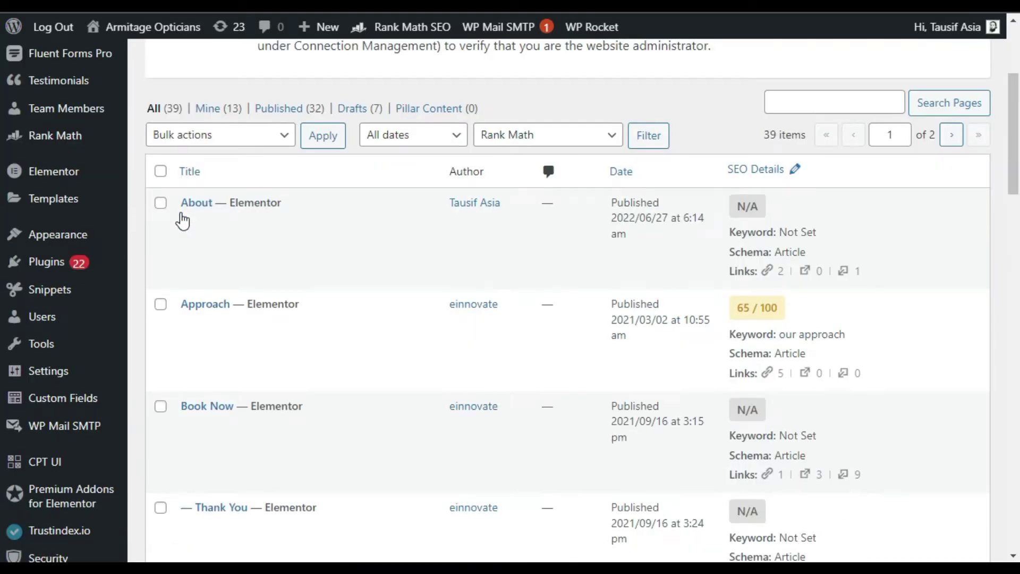
scroll(182, 219, down, 2)
scroll(182, 220, down, 4)
scroll(178, 221, up, 10)
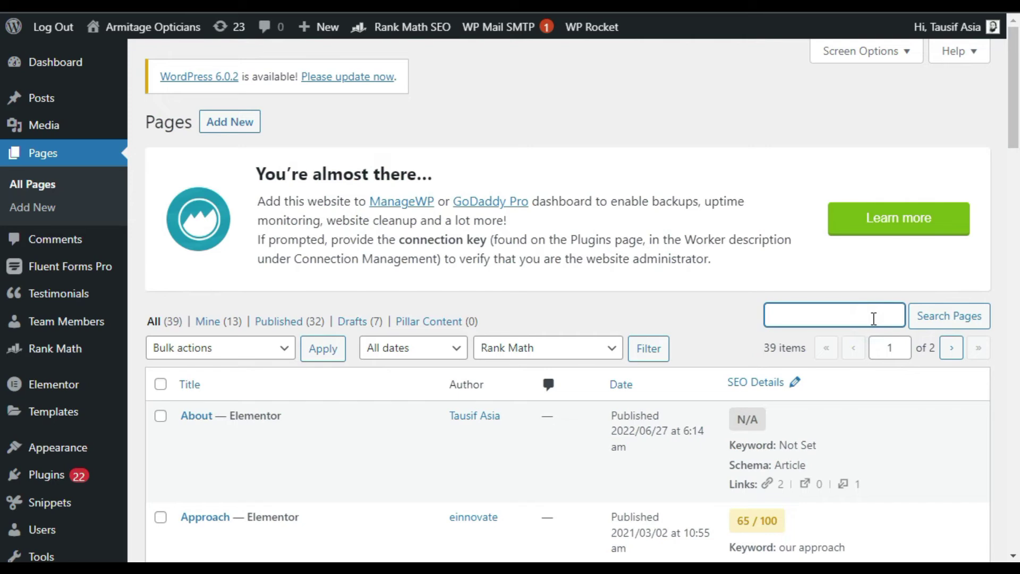
click(949, 315)
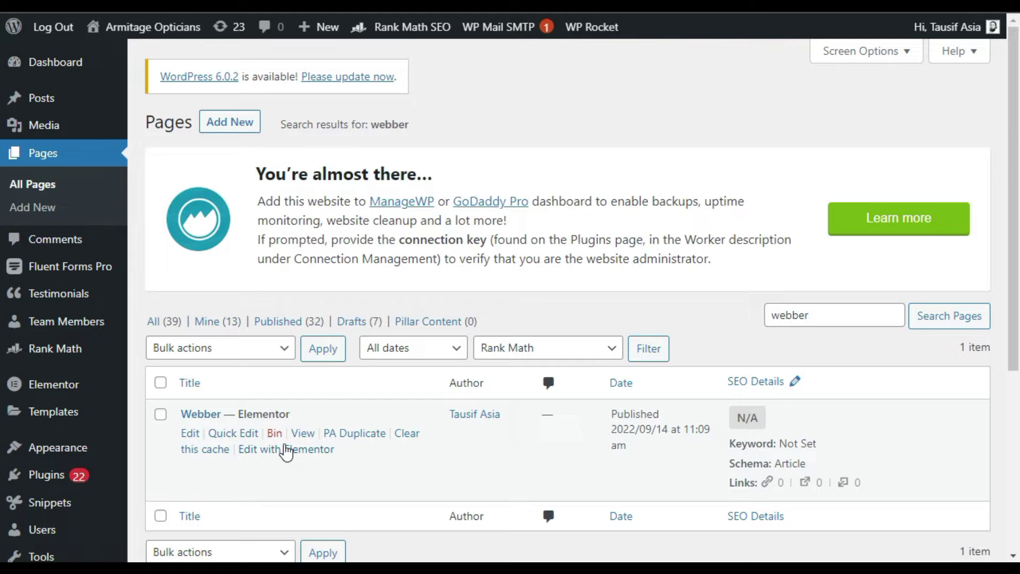
Open Webber in Elementor and add a section above 'All the Features', showing structure choices.
click(286, 451)
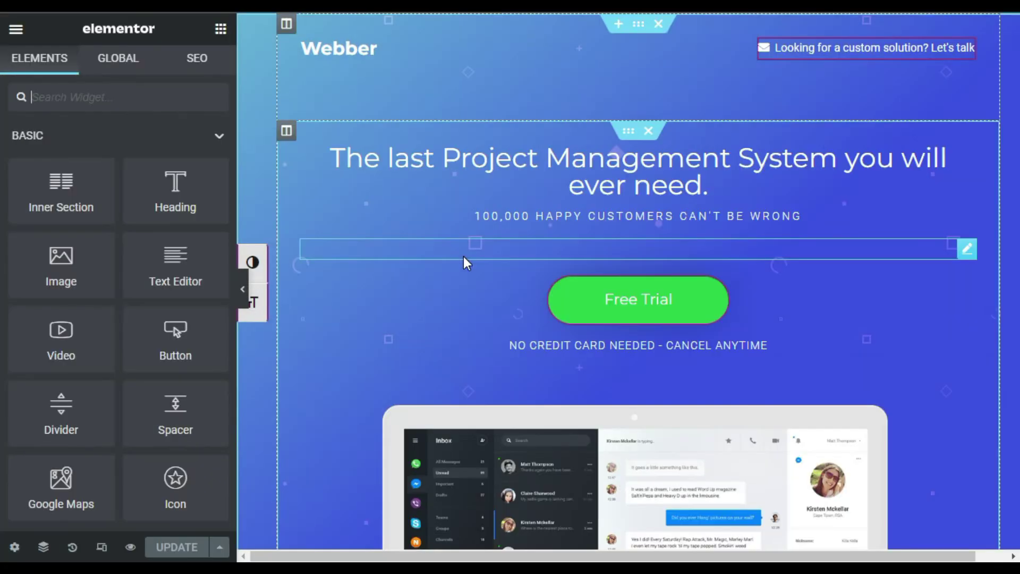
scroll(463, 256, down, 15)
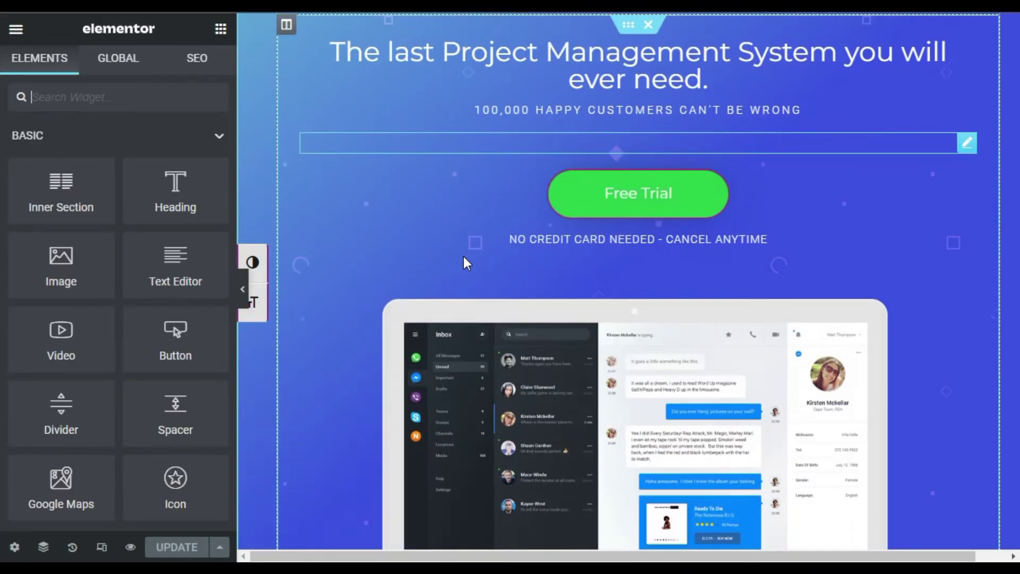
scroll(463, 256, down, 15)
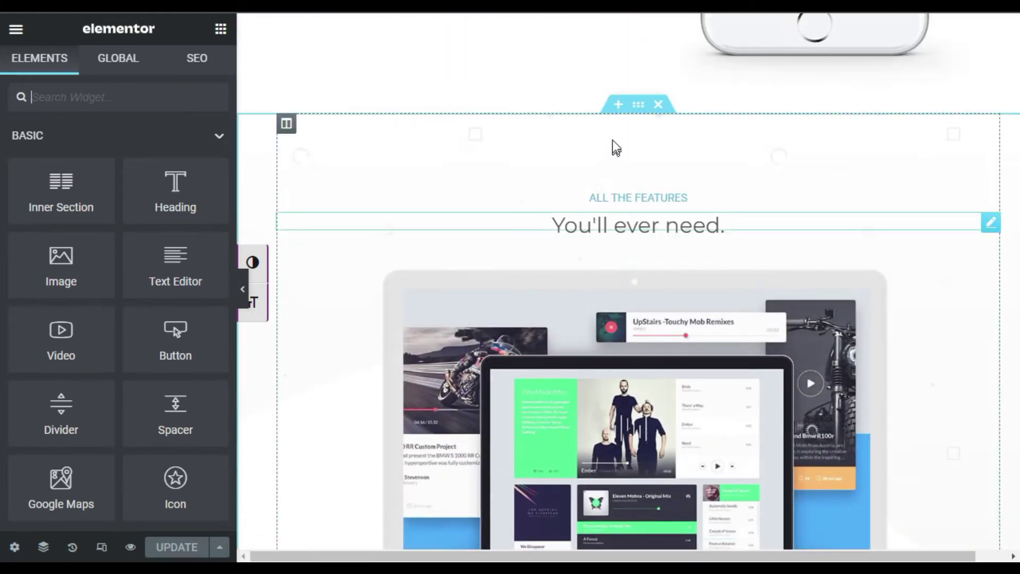
scroll(619, 159, up, 2)
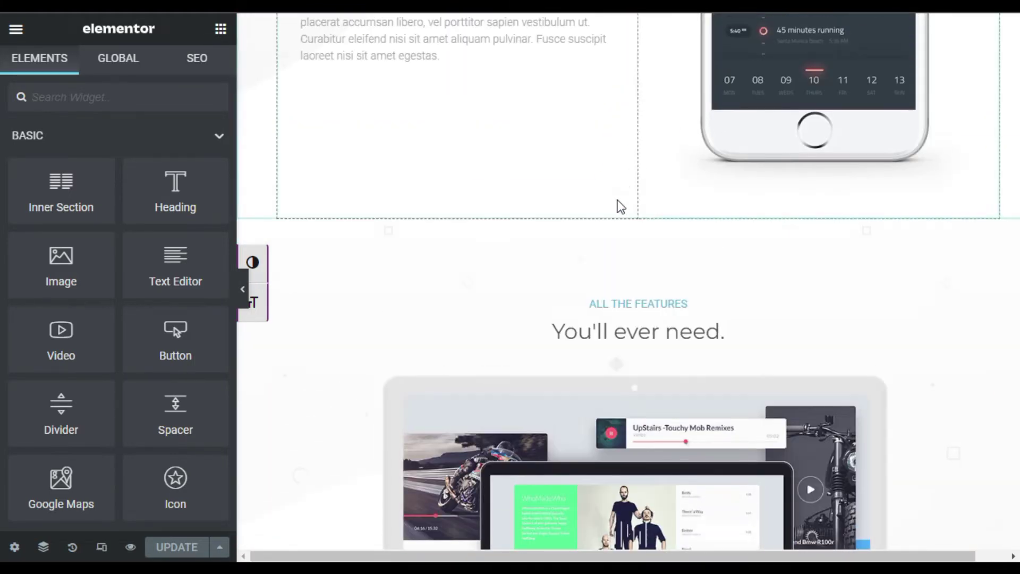
click(618, 231)
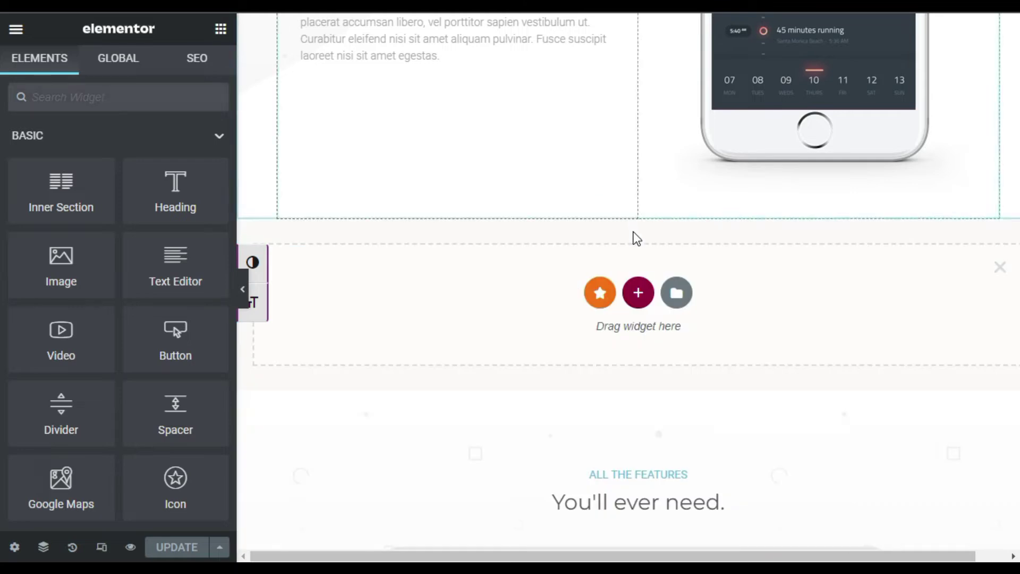
click(639, 293)
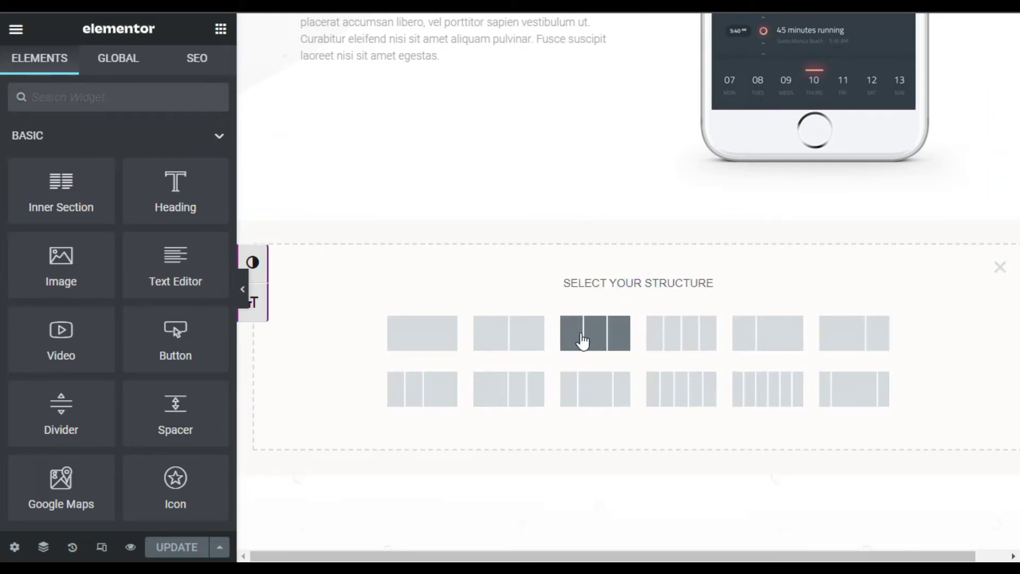
Make the section three columns with 4 rem top and bottom padding and 0 sides.
click(602, 340)
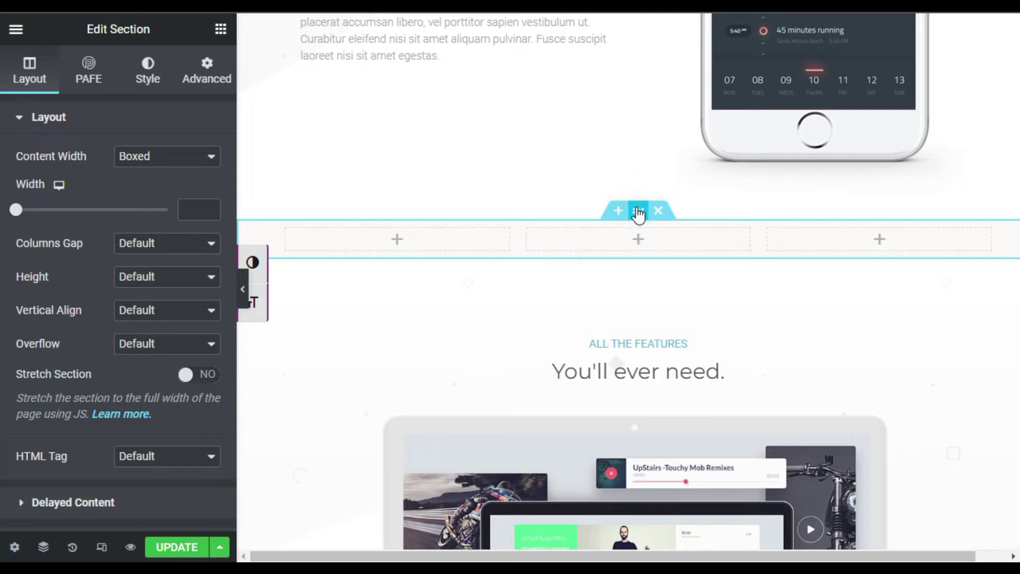
click(209, 79)
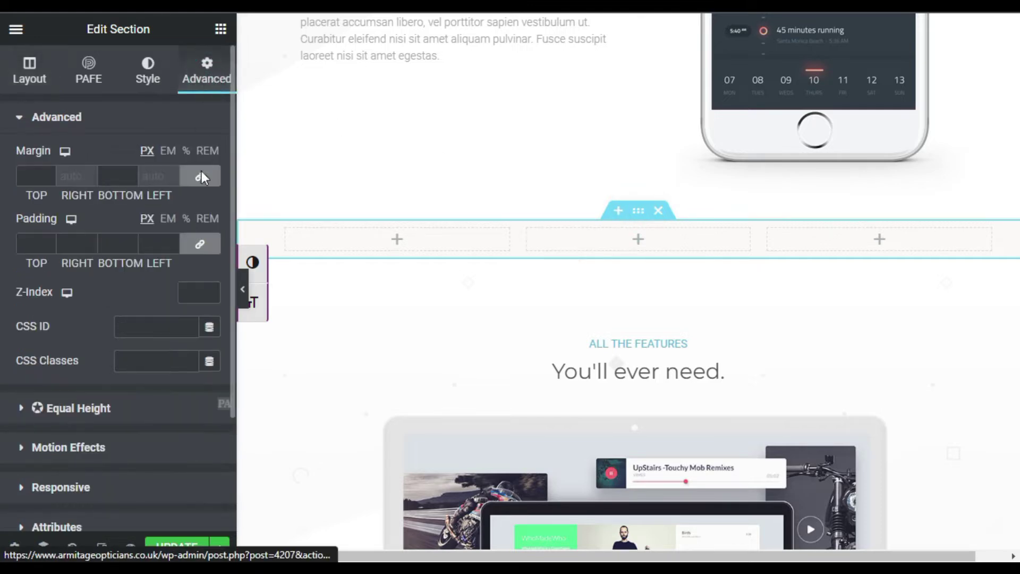
click(200, 244)
click(208, 220)
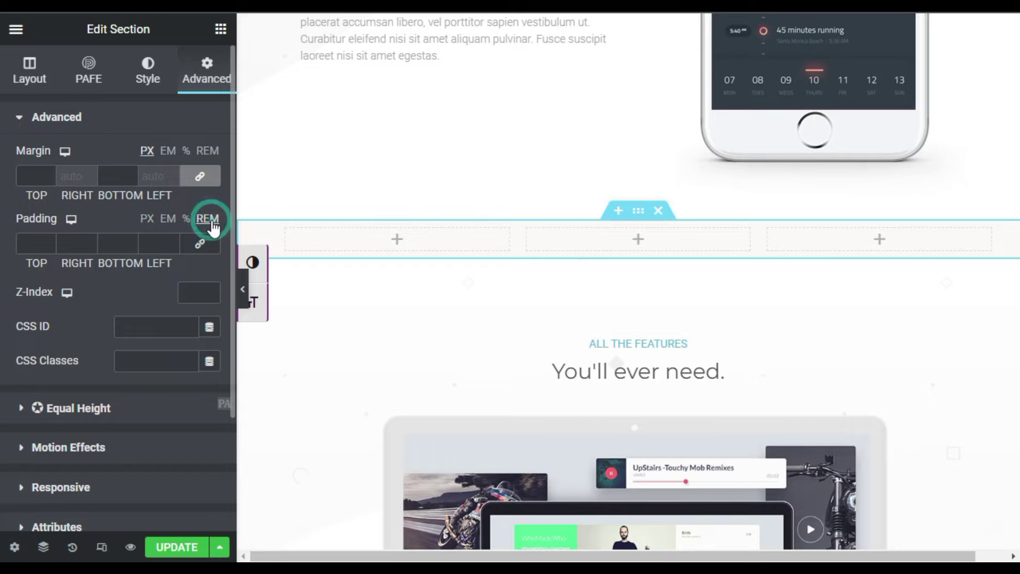
click(148, 243)
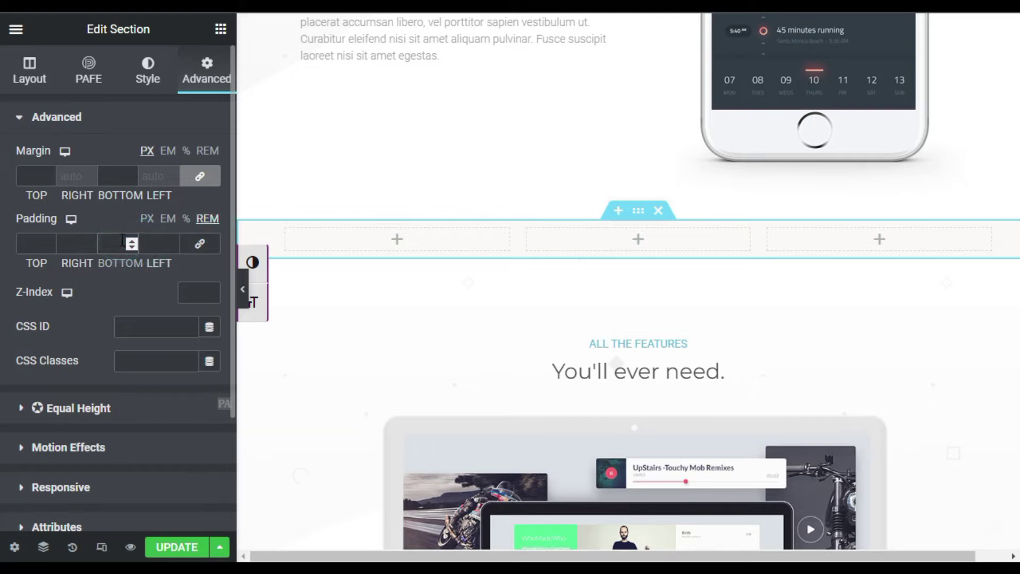
text(4)
double_click(26, 244)
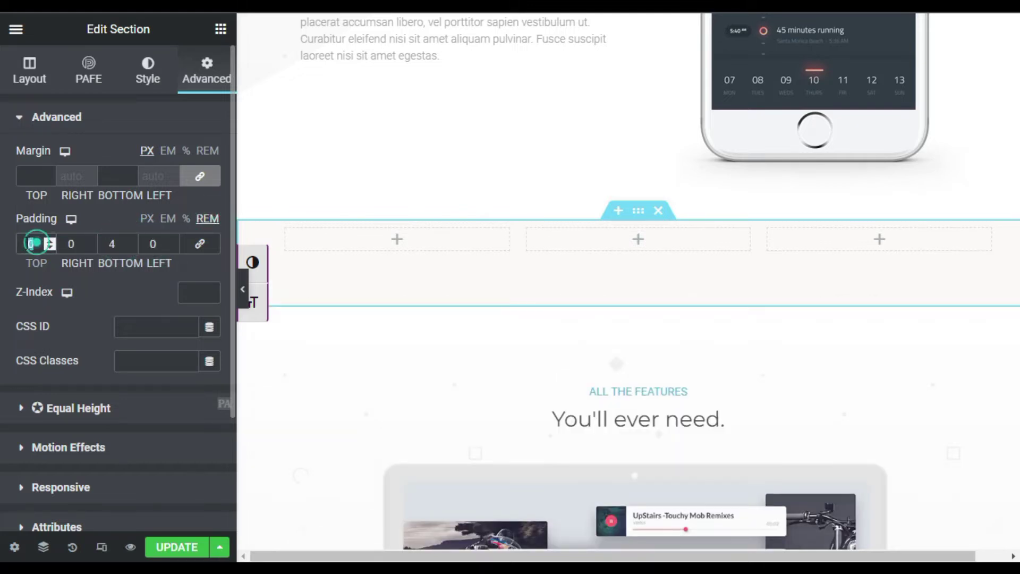
text(4)
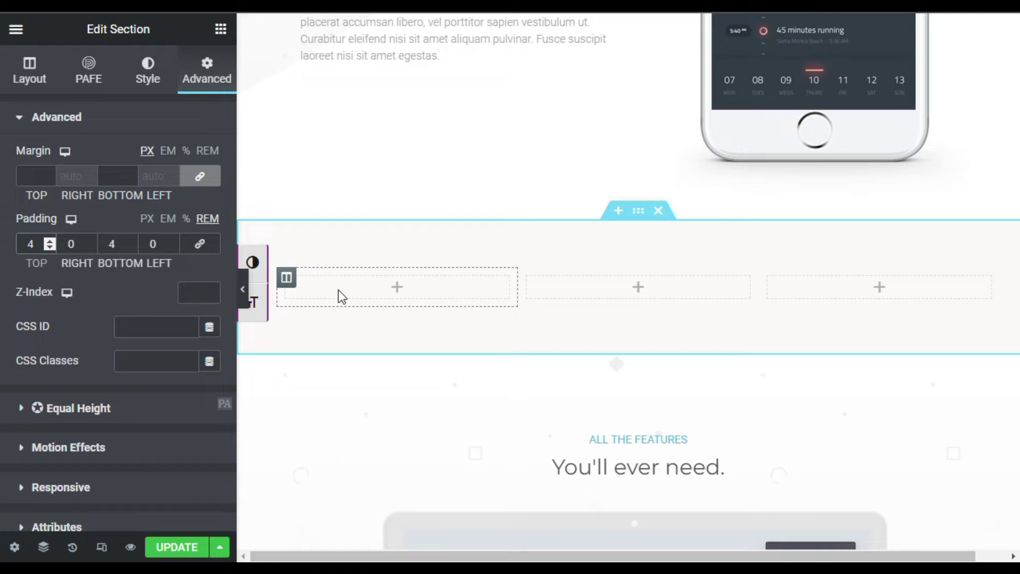
Give the first column 1 rem padding on all four sides.
click(287, 277)
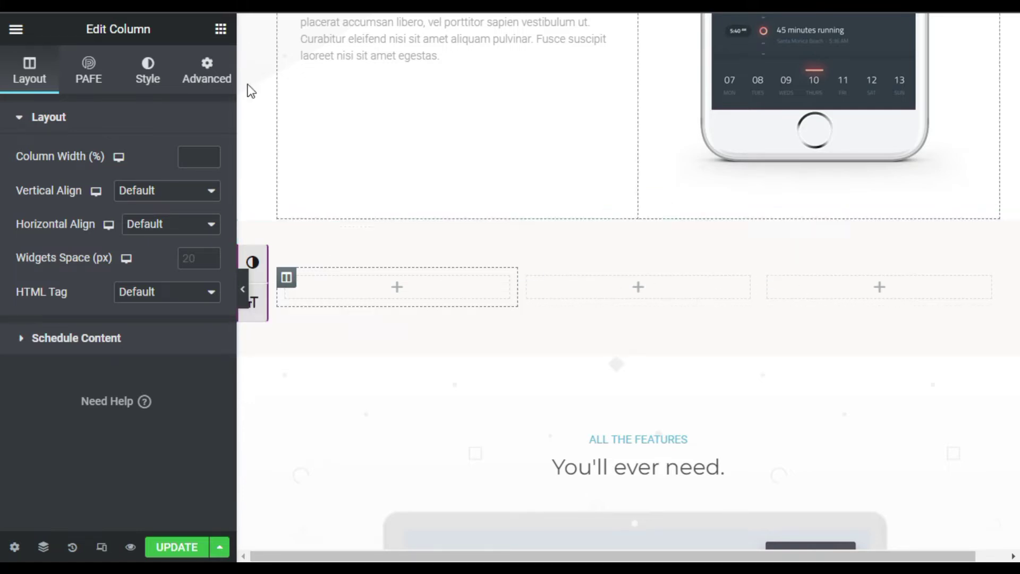
click(287, 276)
click(208, 72)
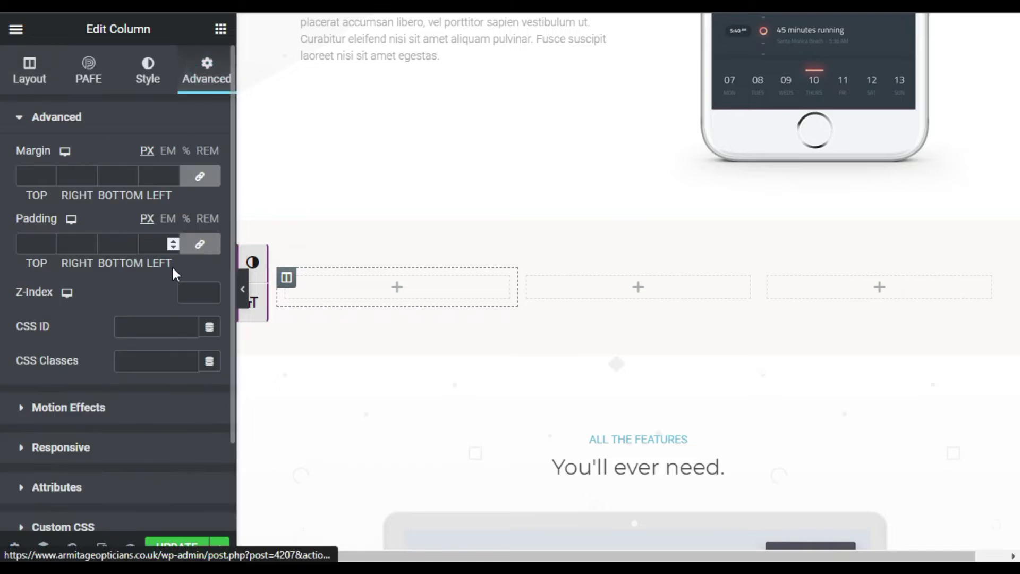
click(204, 245)
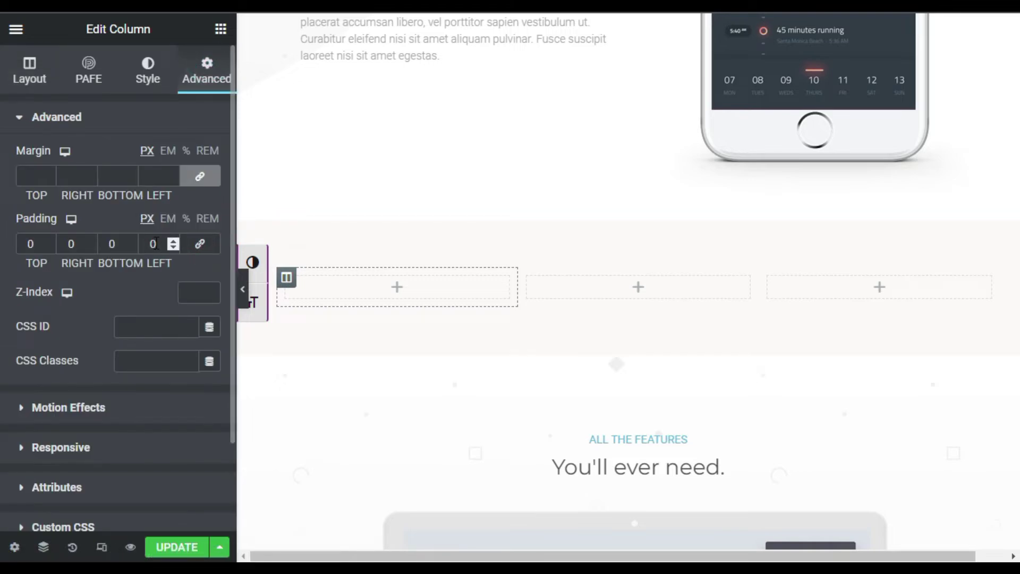
click(152, 242)
click(207, 219)
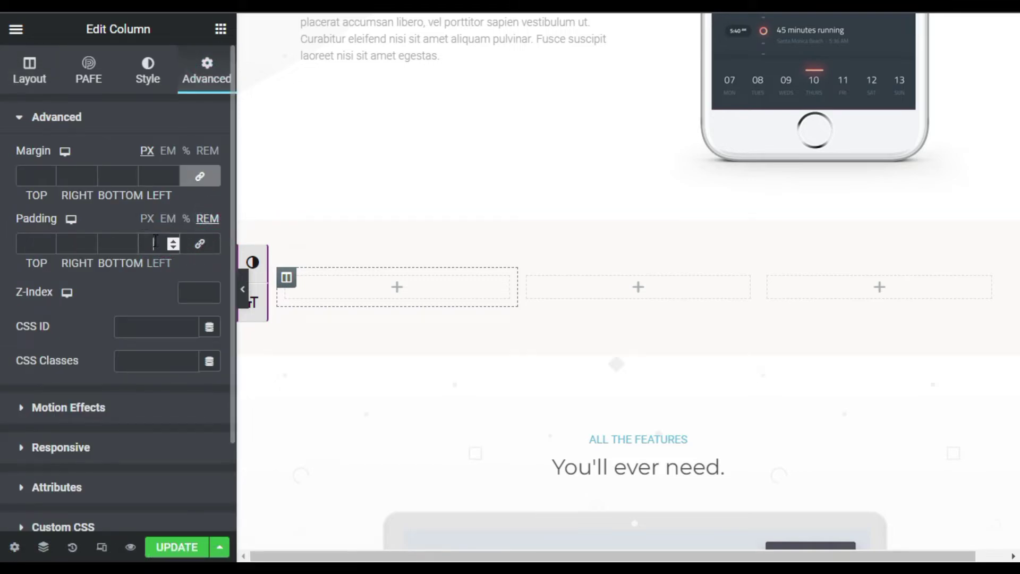
click(154, 242)
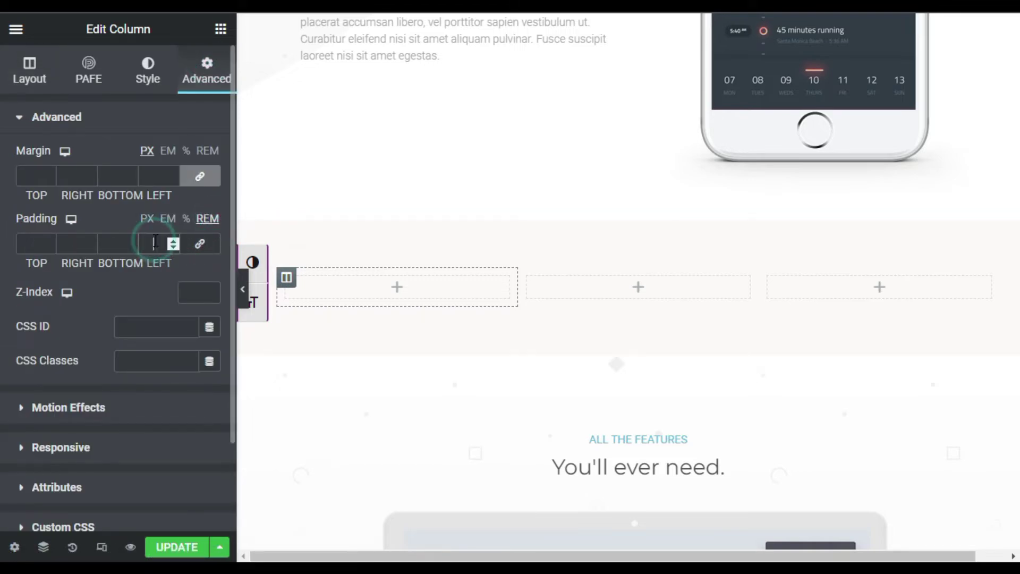
click(200, 244)
click(154, 242)
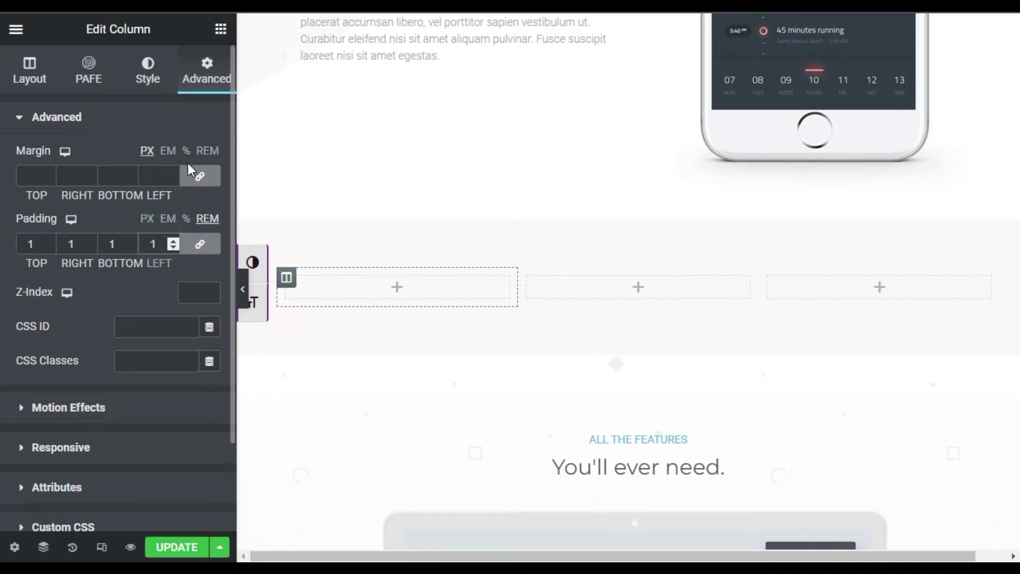
Set the first column's left margin to 0.5 rem, with margins unlinked.
click(207, 150)
click(199, 176)
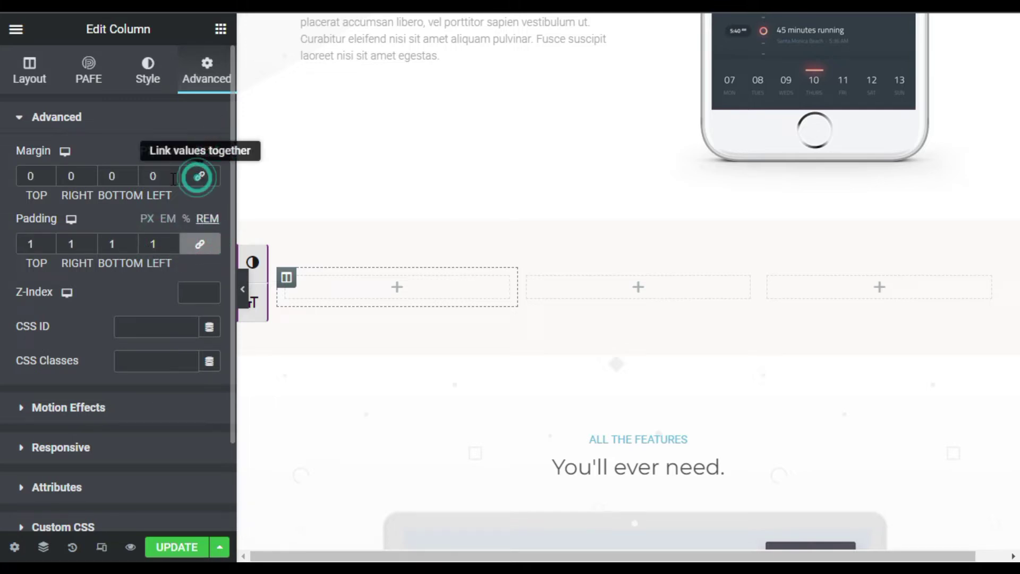
click(157, 176)
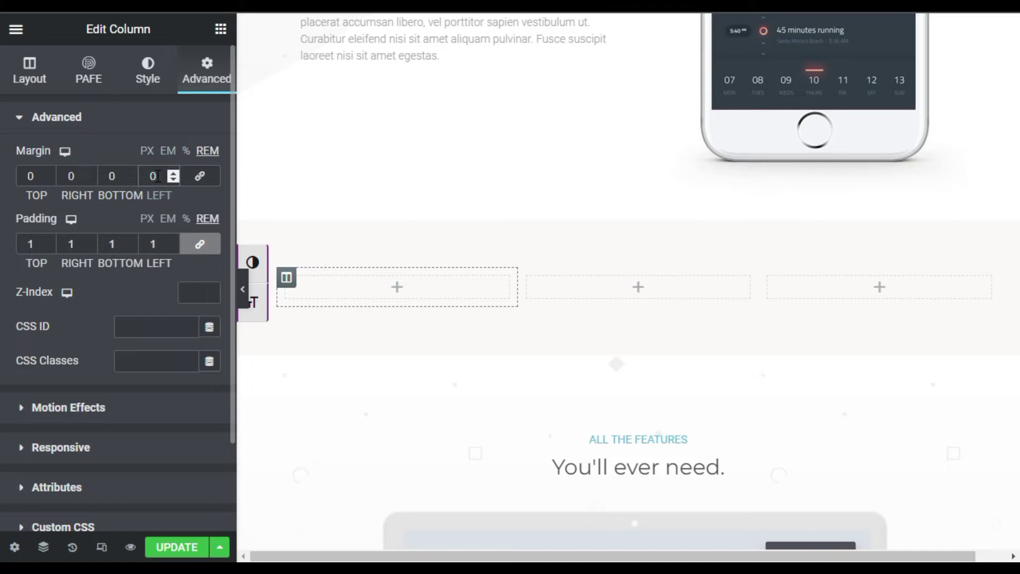
click(80, 176)
text(.5)
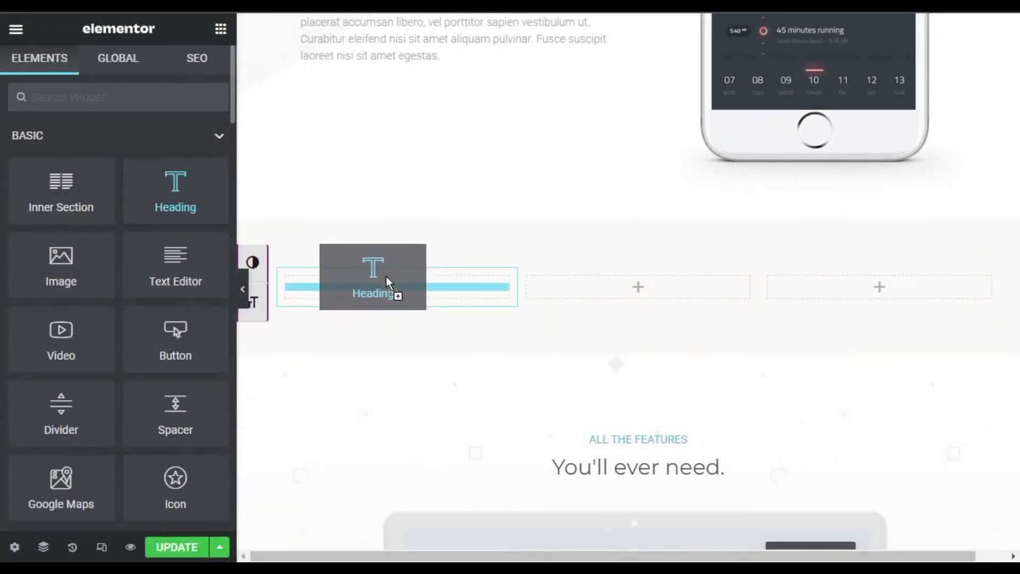
Add a Text Editor widget below the first heading and a Button widget beneath it.
click(220, 29)
drag(173, 249, 361, 347)
click(220, 31)
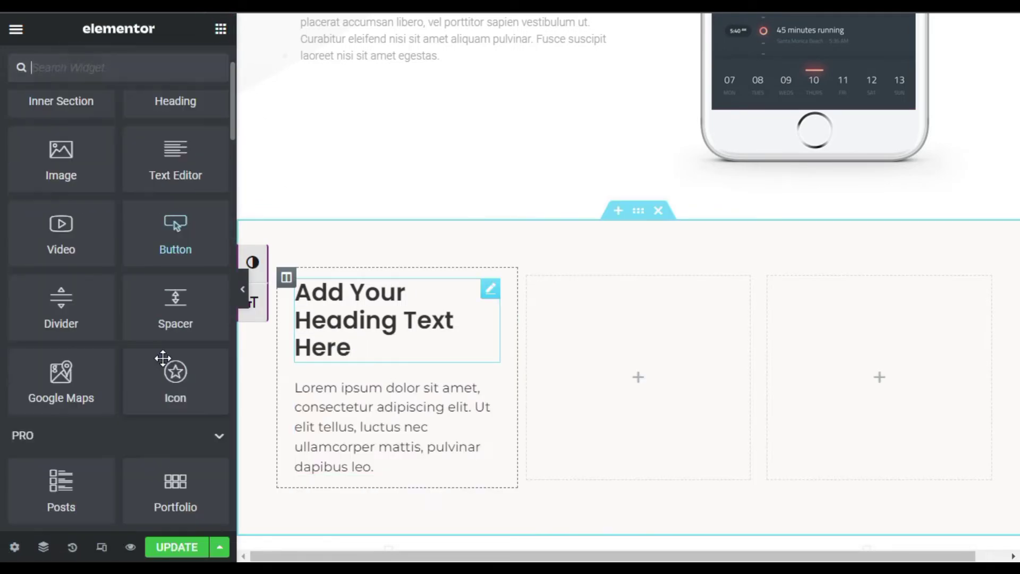
drag(176, 240, 360, 465)
scroll(364, 336, down, 2)
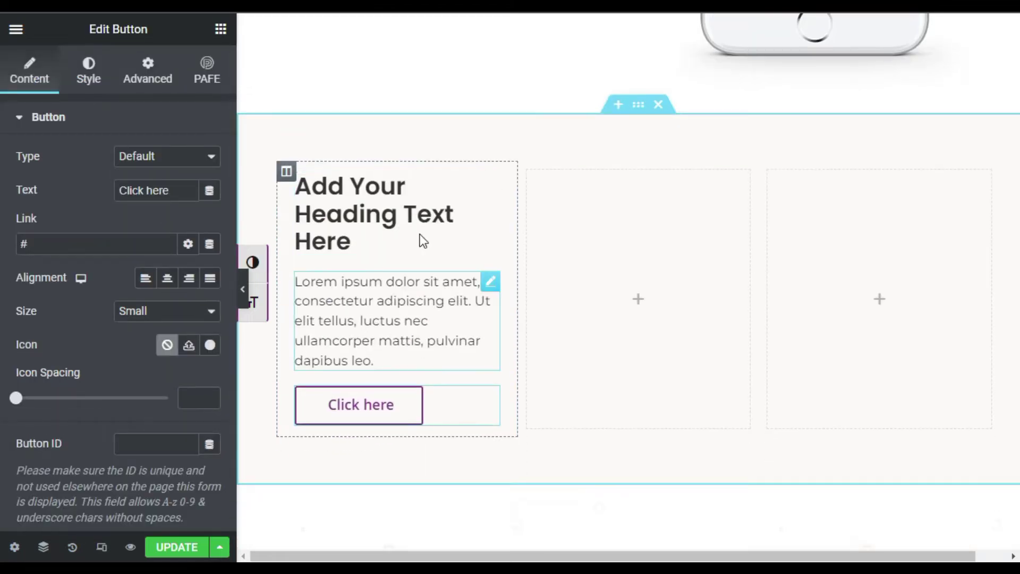
Centre the heading and set its font size to 25 px.
click(490, 183)
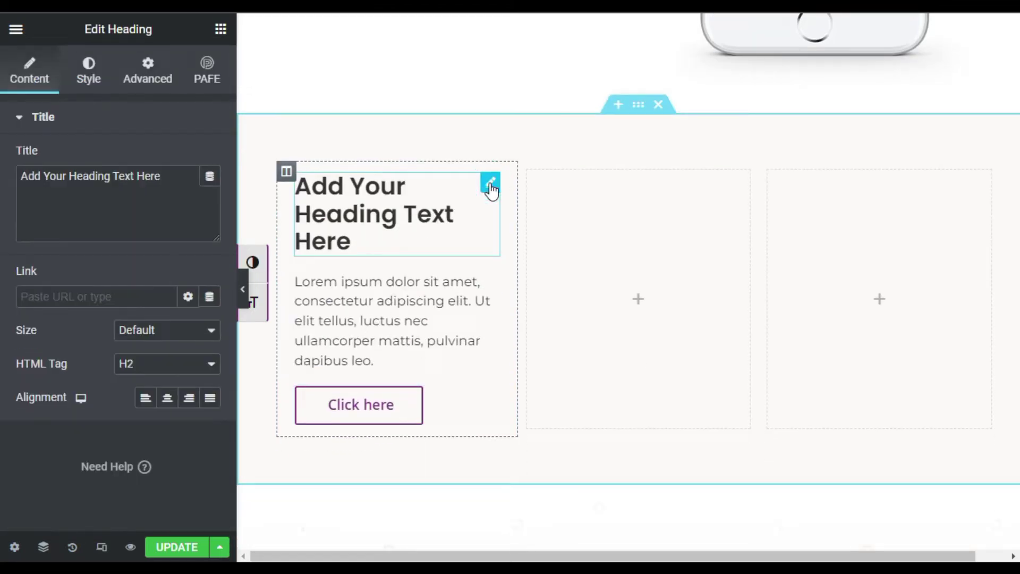
click(166, 400)
click(81, 68)
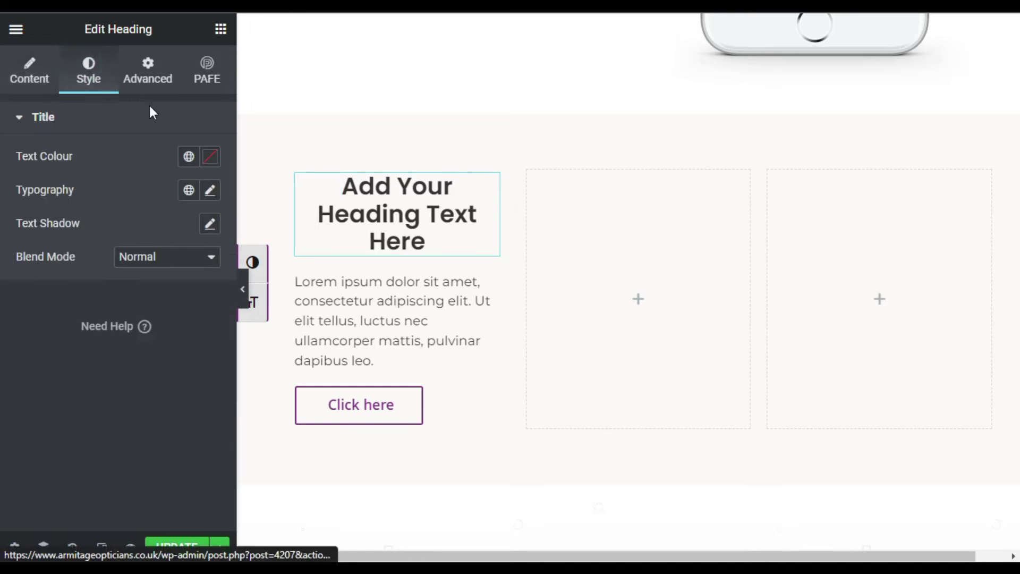
click(208, 190)
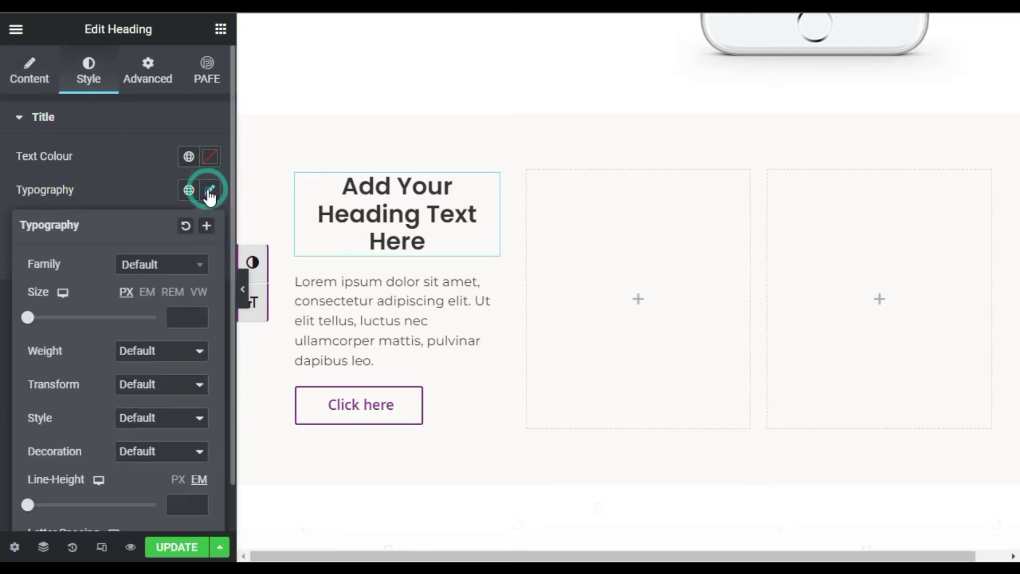
click(184, 317)
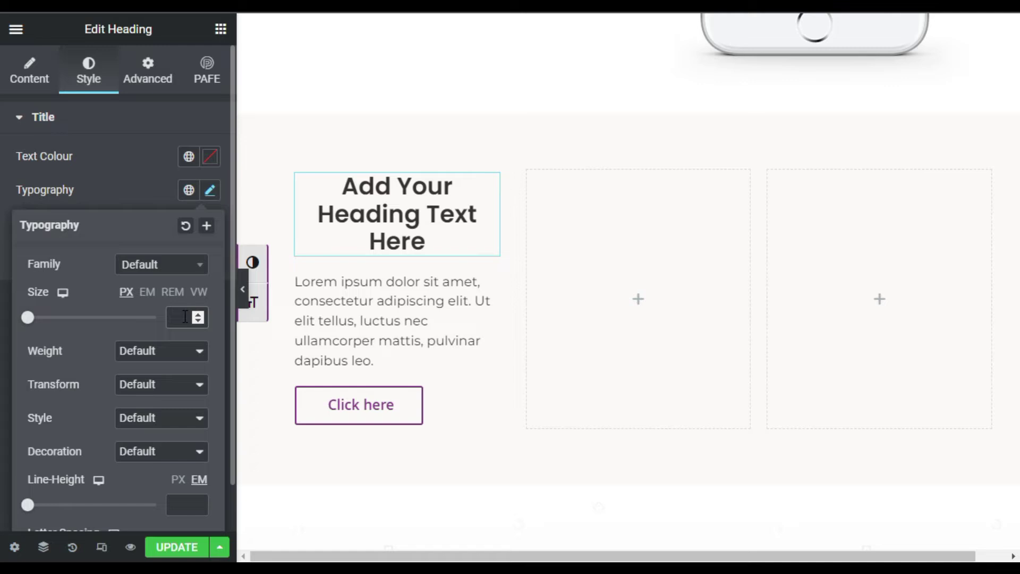
text(25)
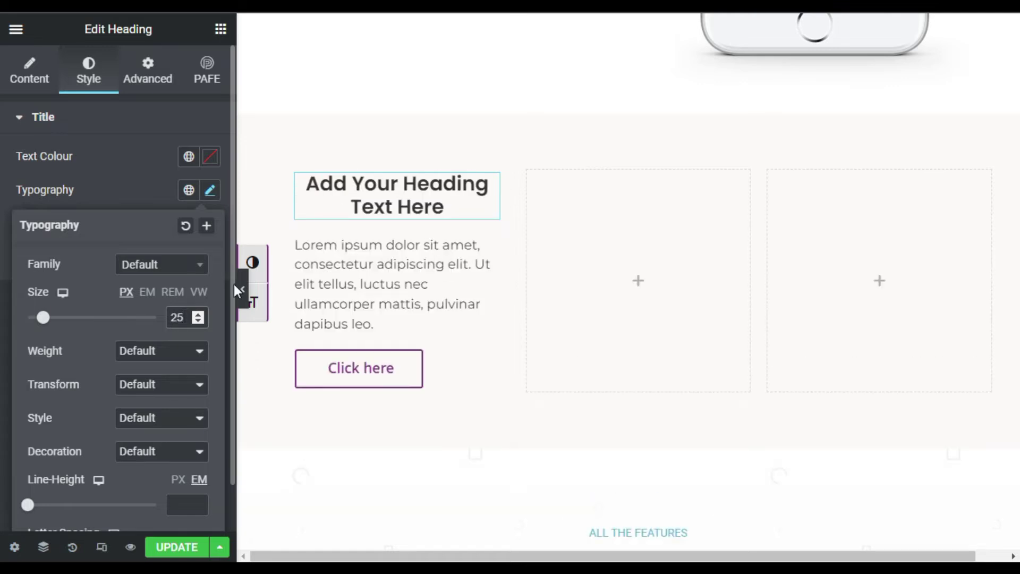
Centre the paragraph and the 'Click here' button, and give the button a 50 border radius.
click(489, 243)
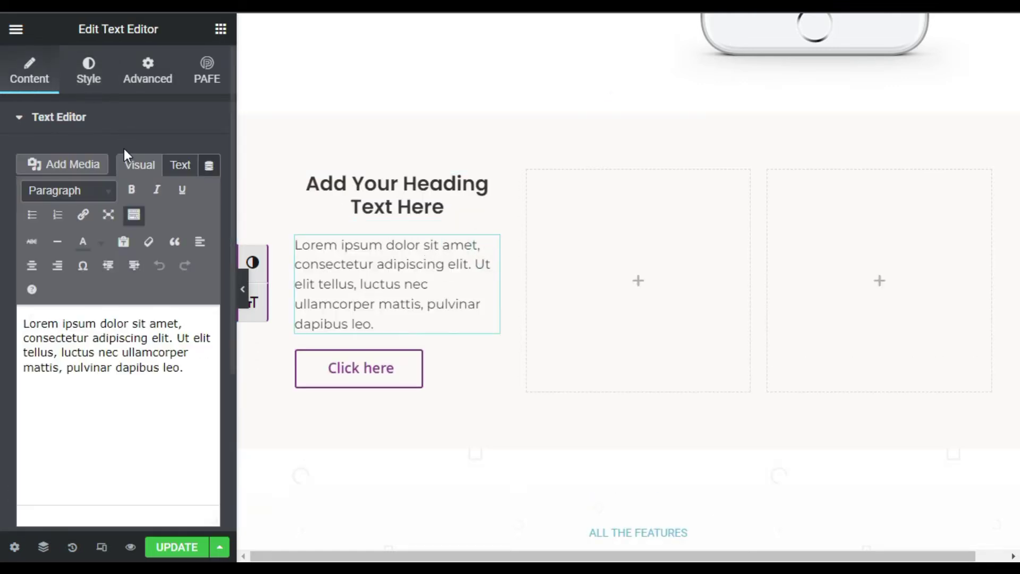
click(30, 266)
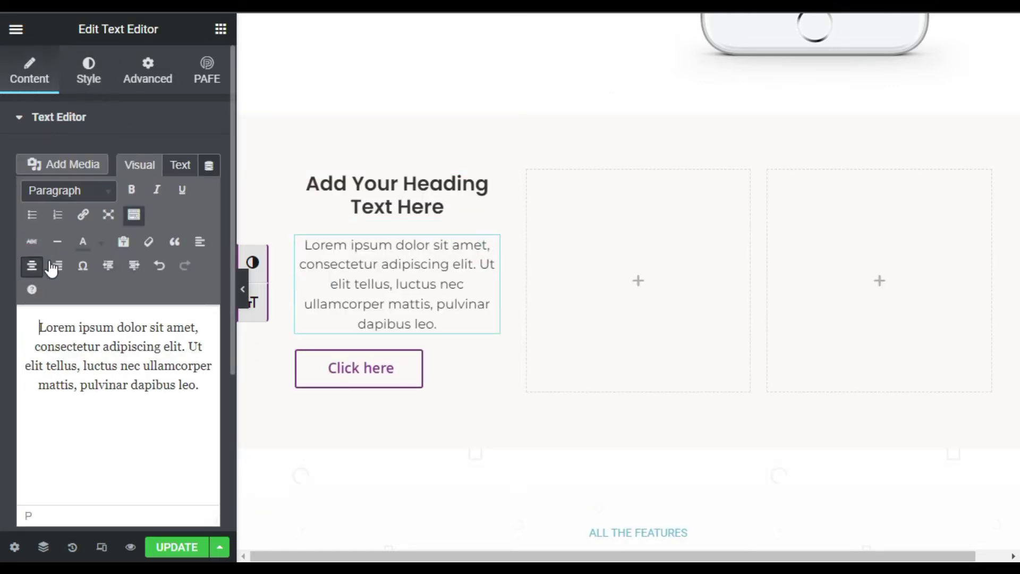
click(489, 359)
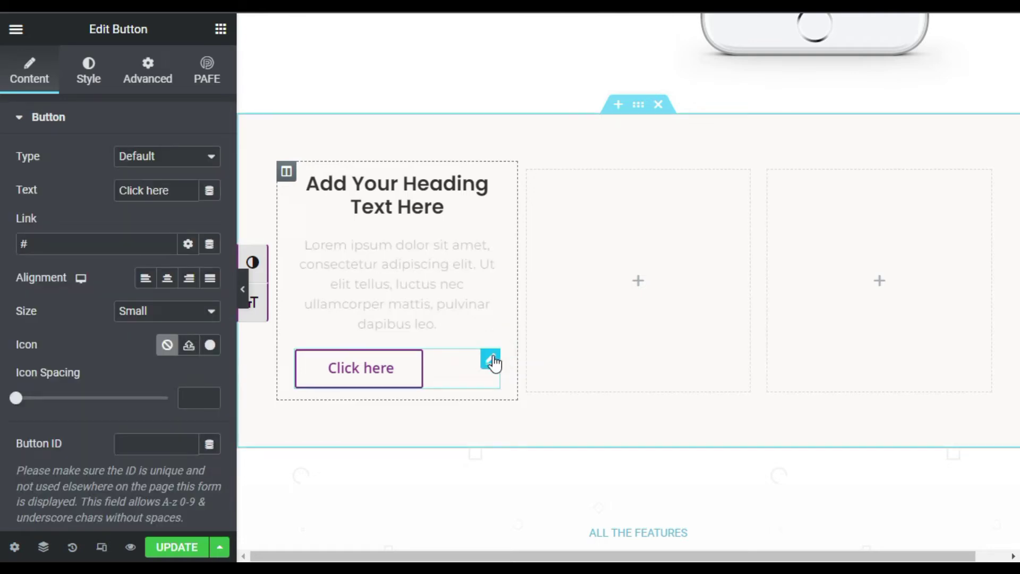
click(168, 282)
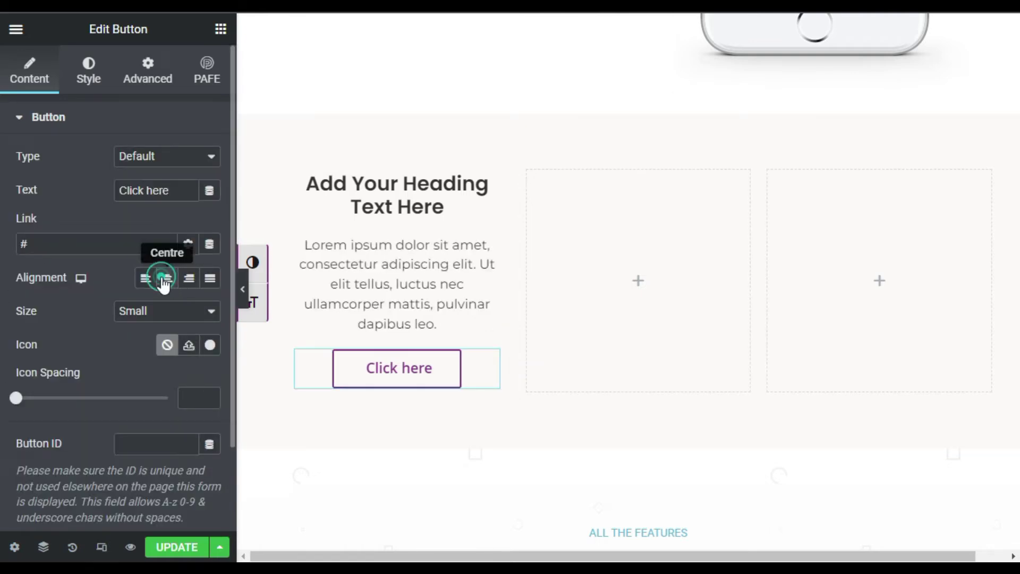
click(89, 75)
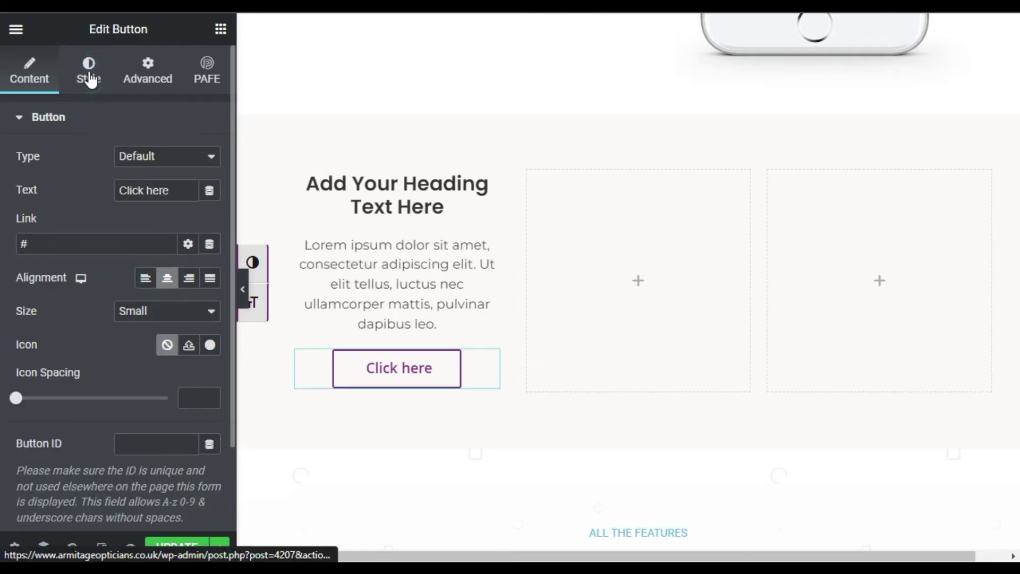
scroll(120, 310, down, 3)
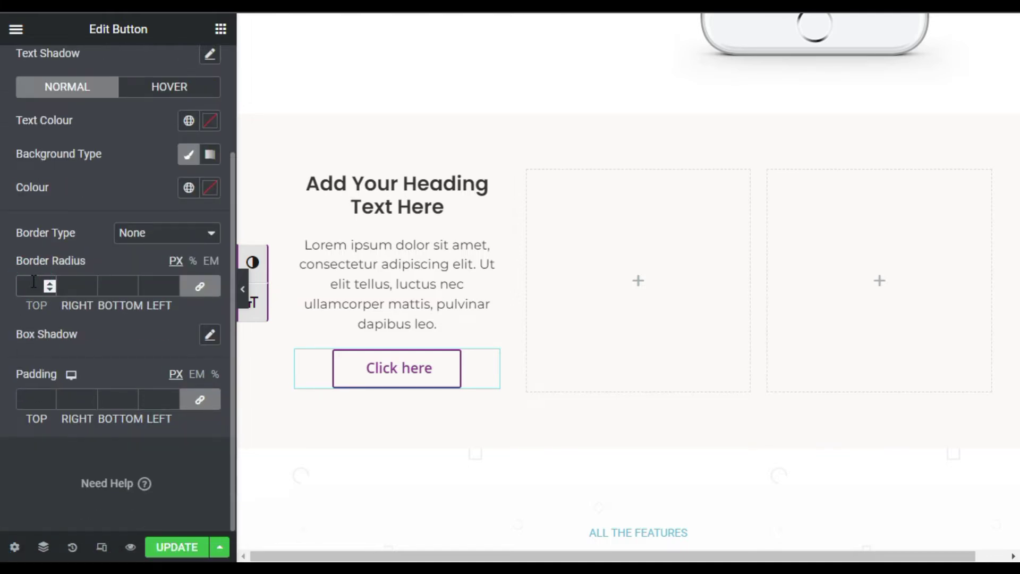
text(0)
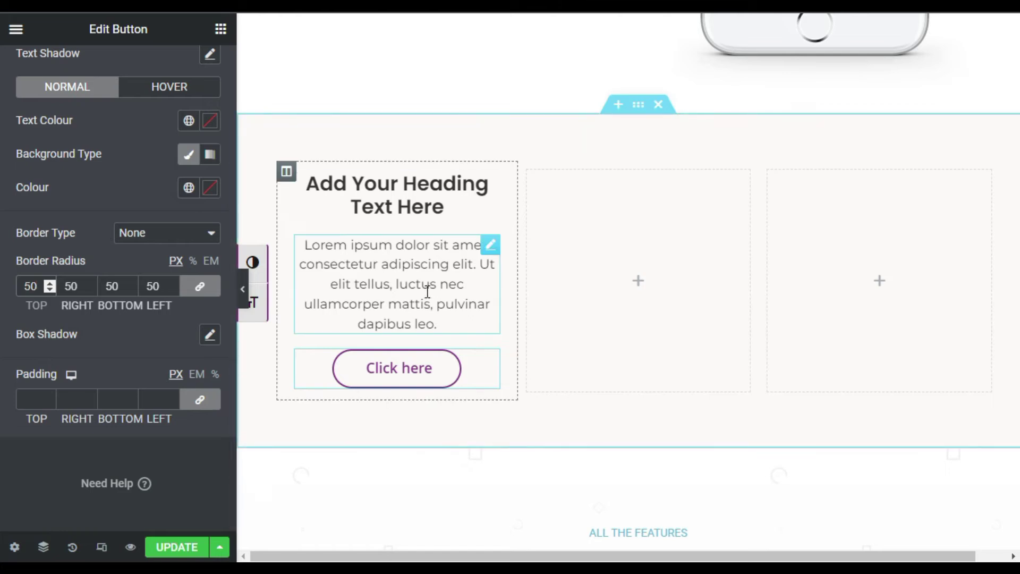
Give the heading the CSS class 'box-title'.
click(491, 182)
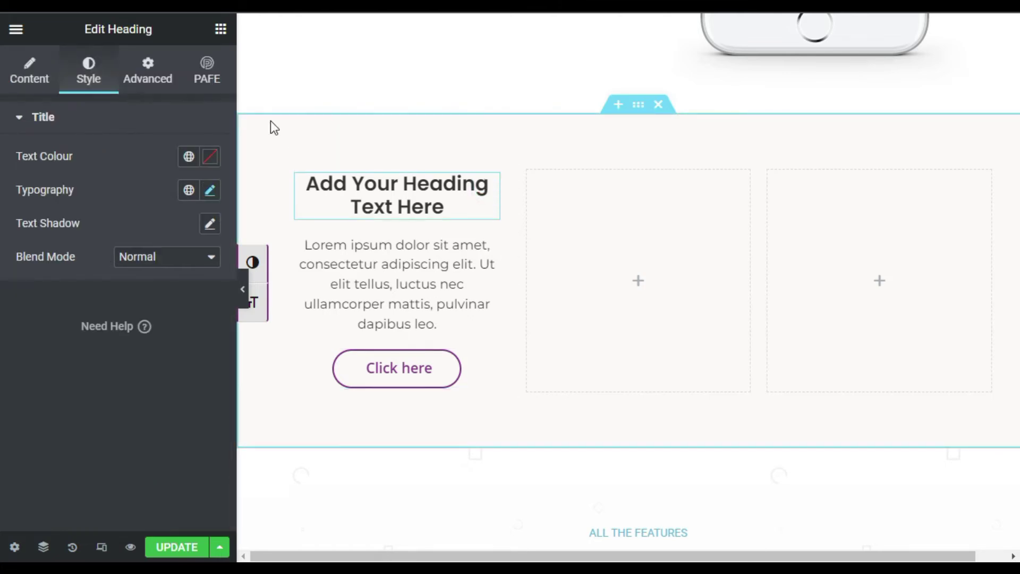
click(156, 95)
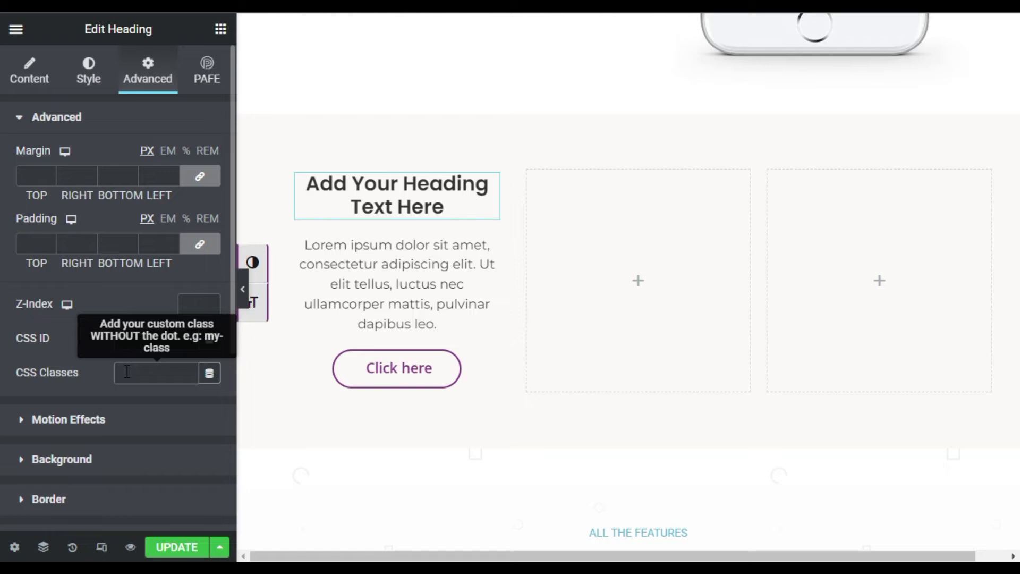
text(bo)
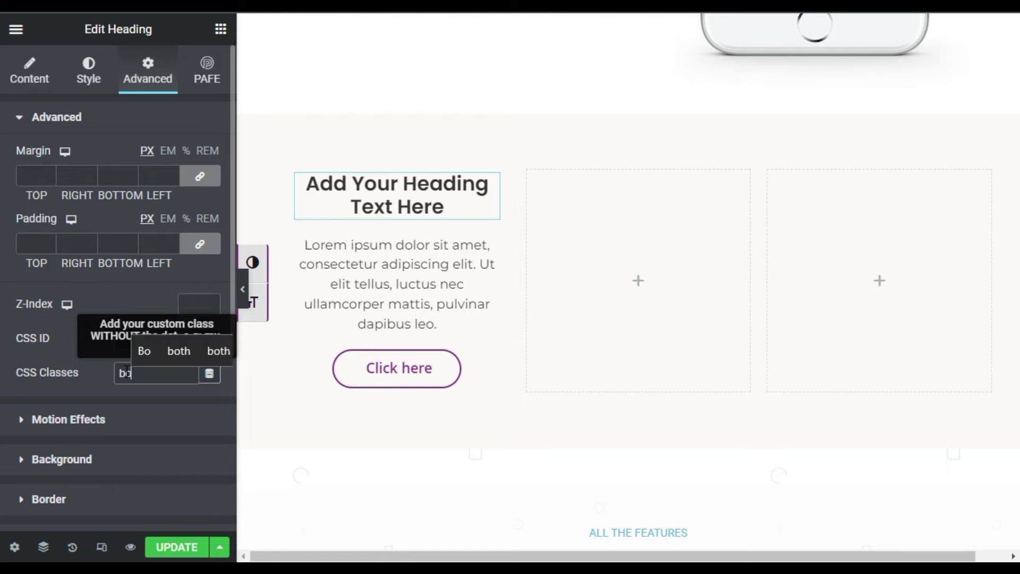
text(x-title)
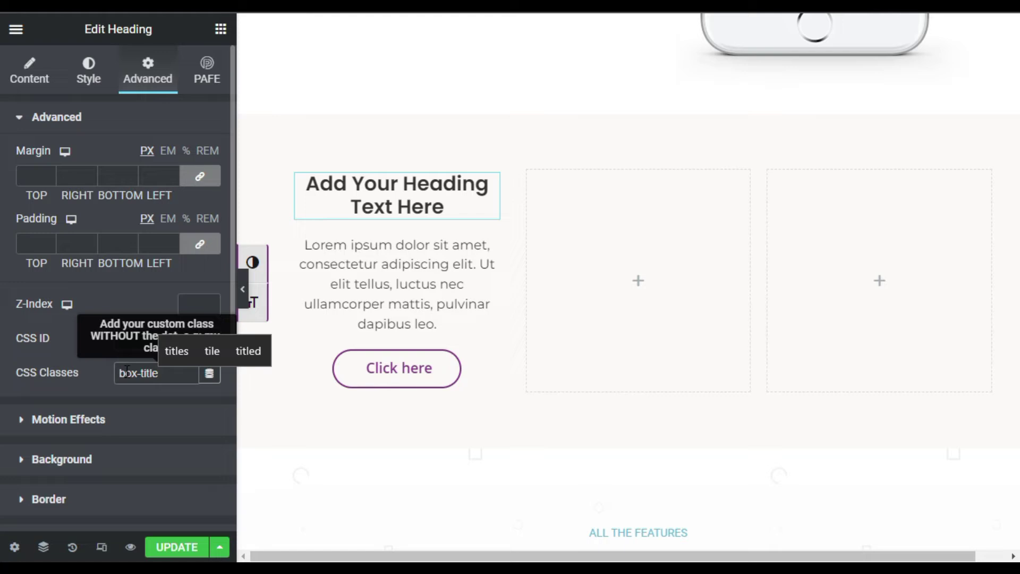
Give the paragraph text the CSS class 'box-des'.
click(493, 245)
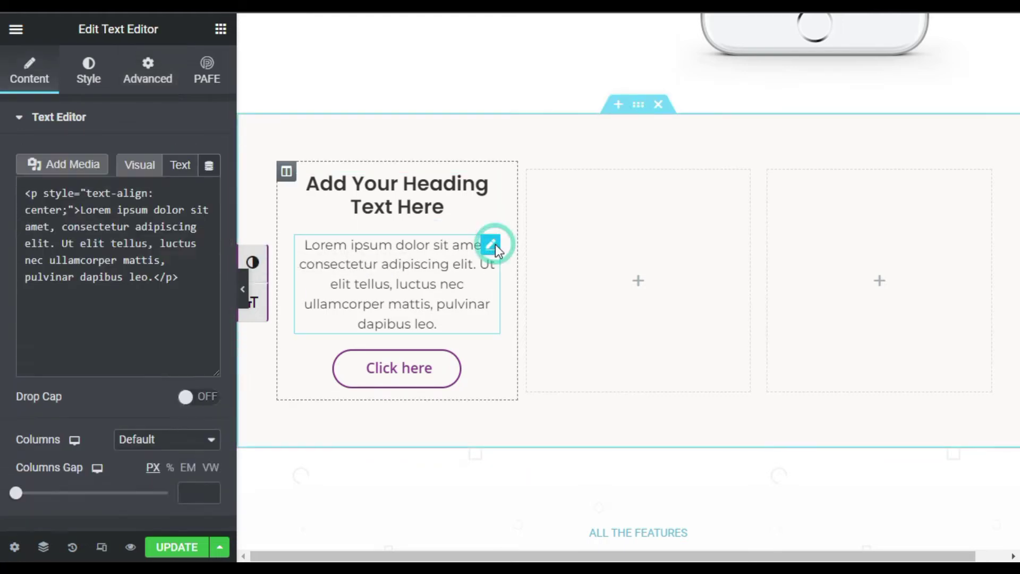
click(145, 66)
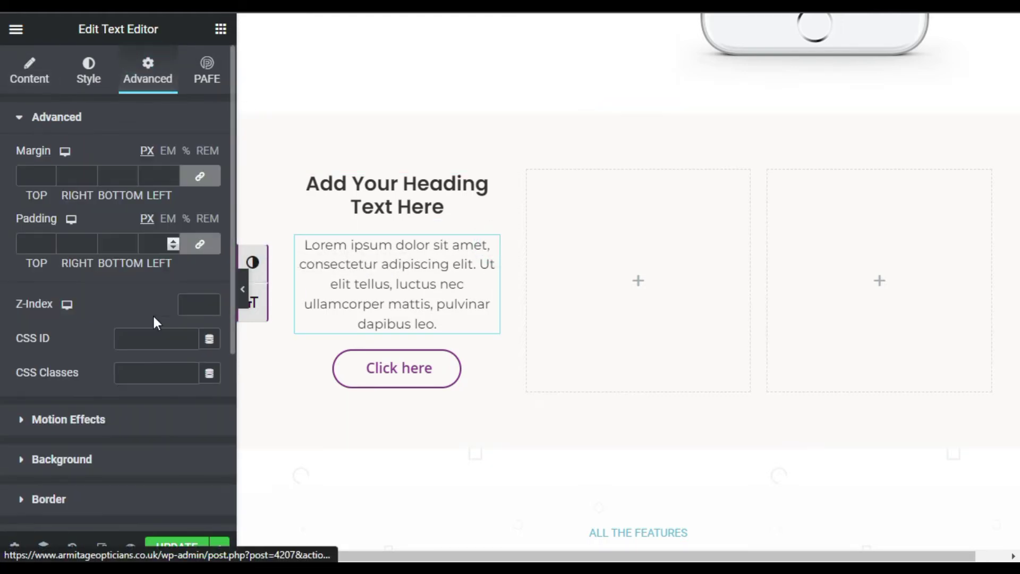
click(122, 377)
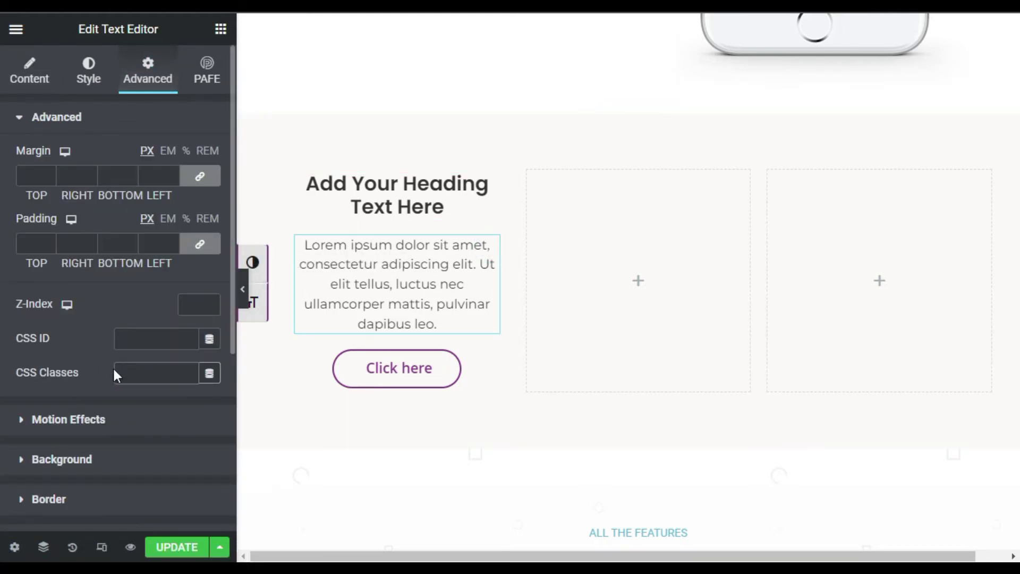
text(box)
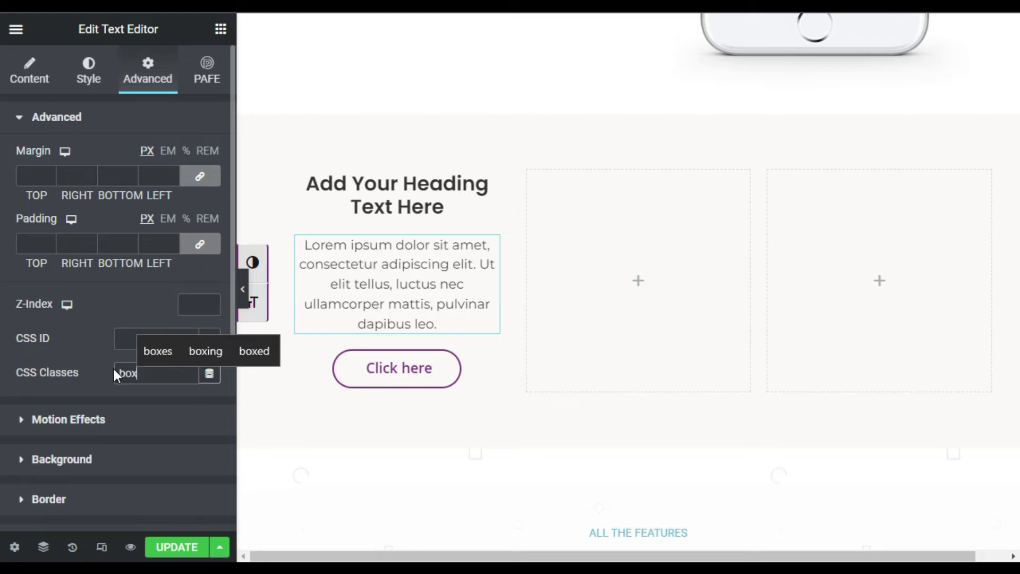
text(-des)
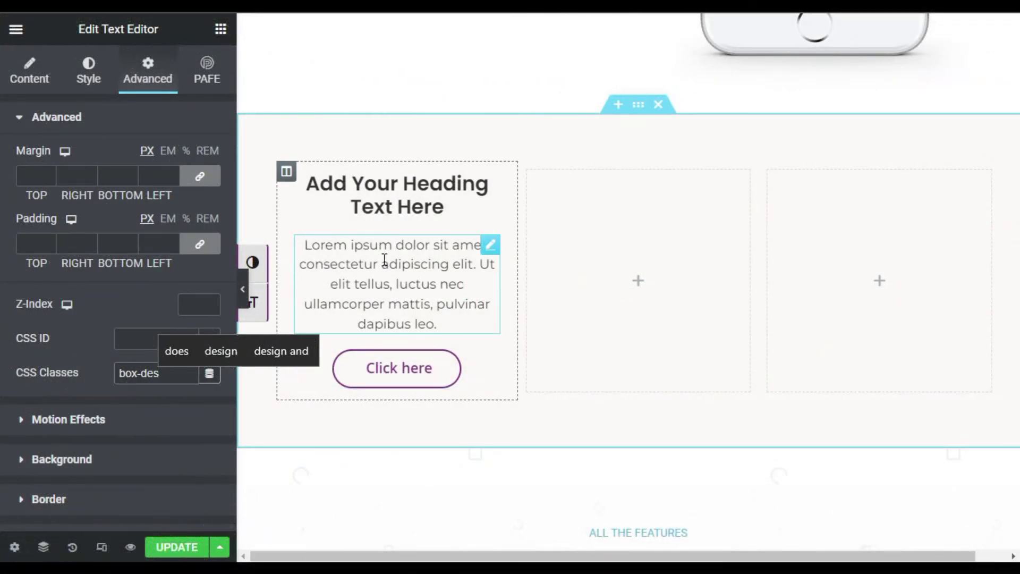
Paste the #405EDF ::before overlay rule (height 0%, 0.15s ease-in transition) into the column's Custom CSS.
click(286, 172)
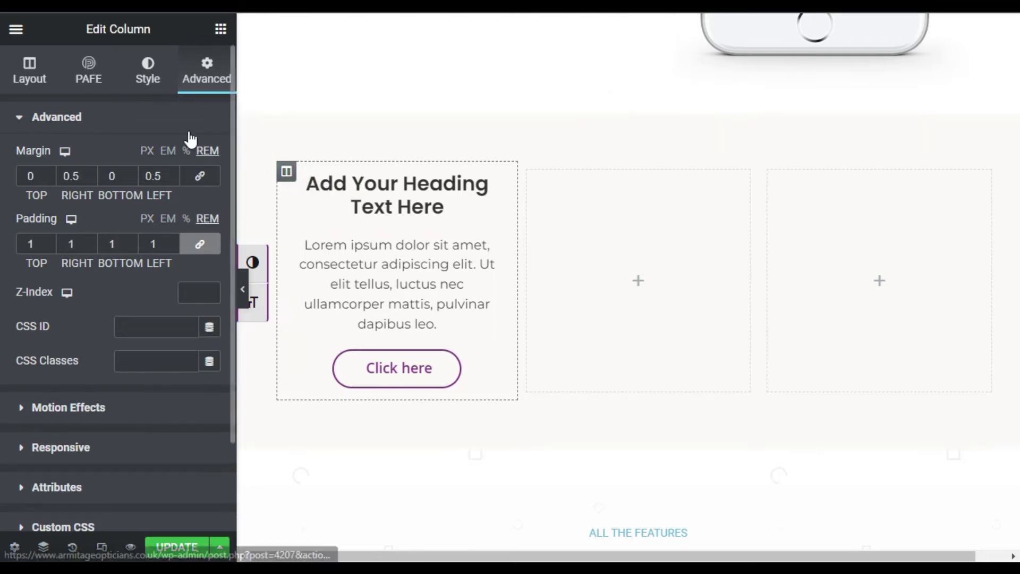
scroll(137, 276, down, 2)
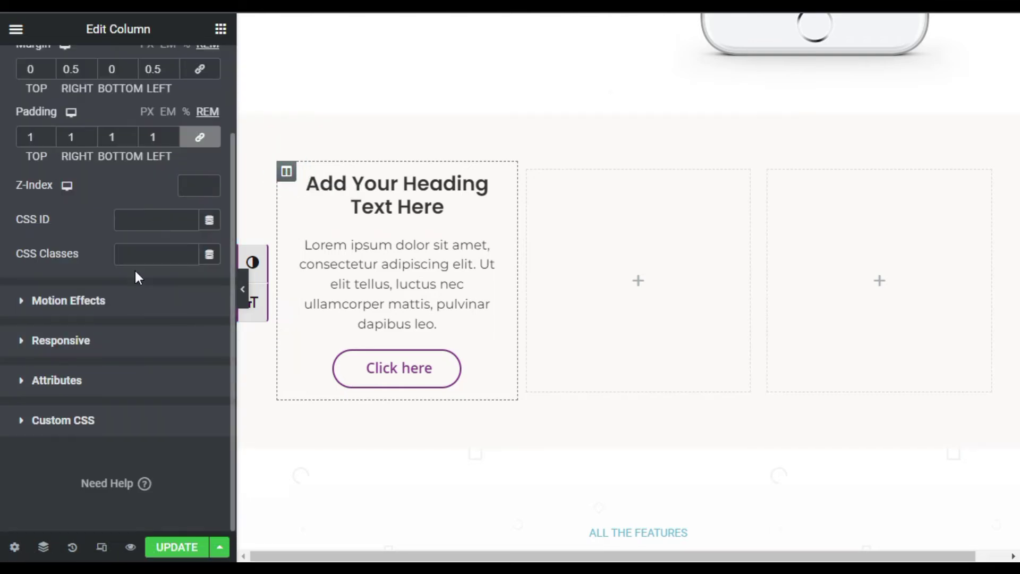
click(92, 432)
click(90, 424)
click(73, 369)
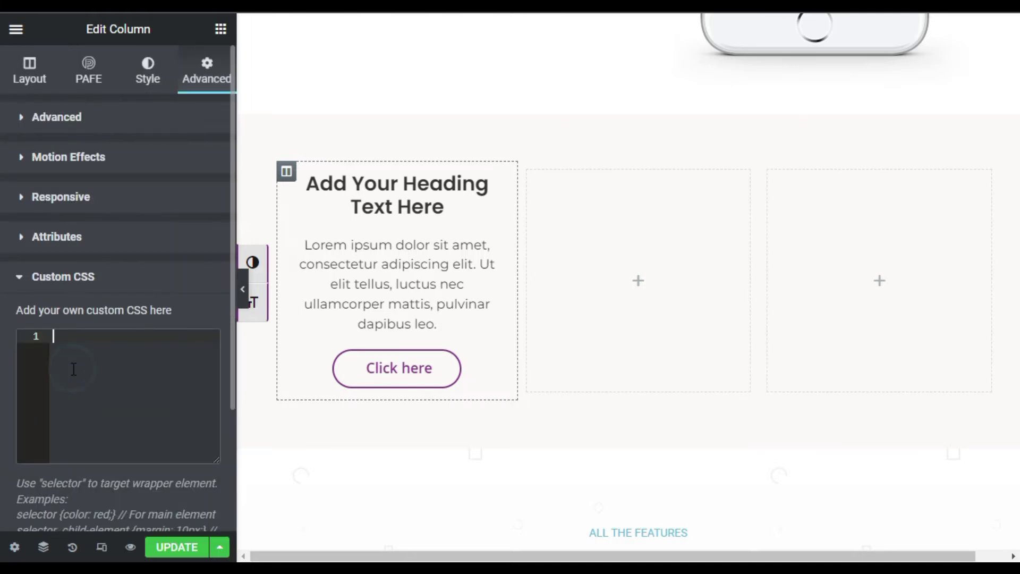
text(selector .elementor-widget-wrap::before {     content:"";     position: absolute;     bottom:0px;     left: 0px;     background-color: #405EDF;     width: 100%;     height: 0%;     transition: height 0.15s ease-in;     border-radius: 10px; })
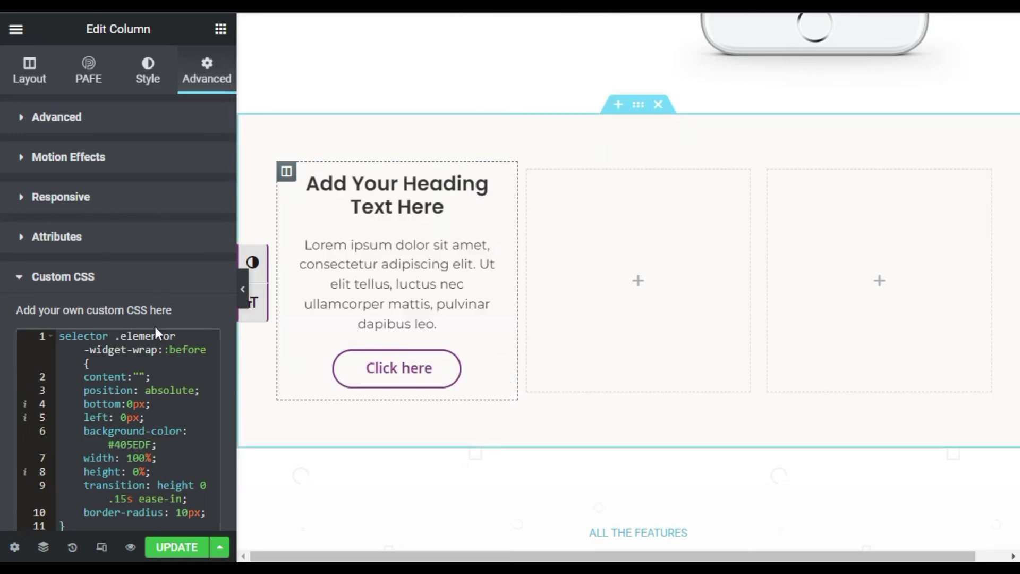
Try red and black as the overlay colour, then restore the original #405EDF blue.
drag(85, 432, 148, 444)
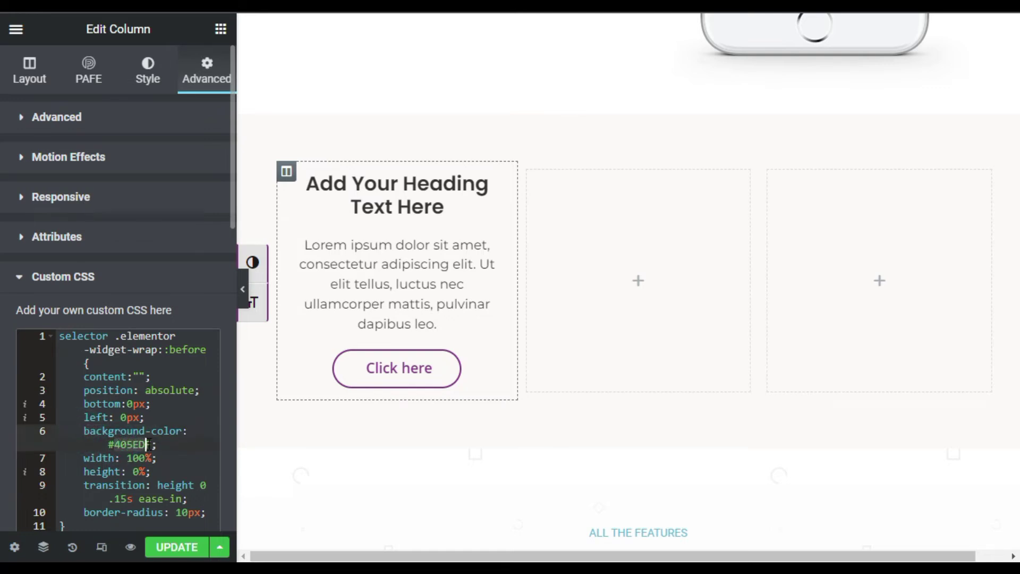
text(red)
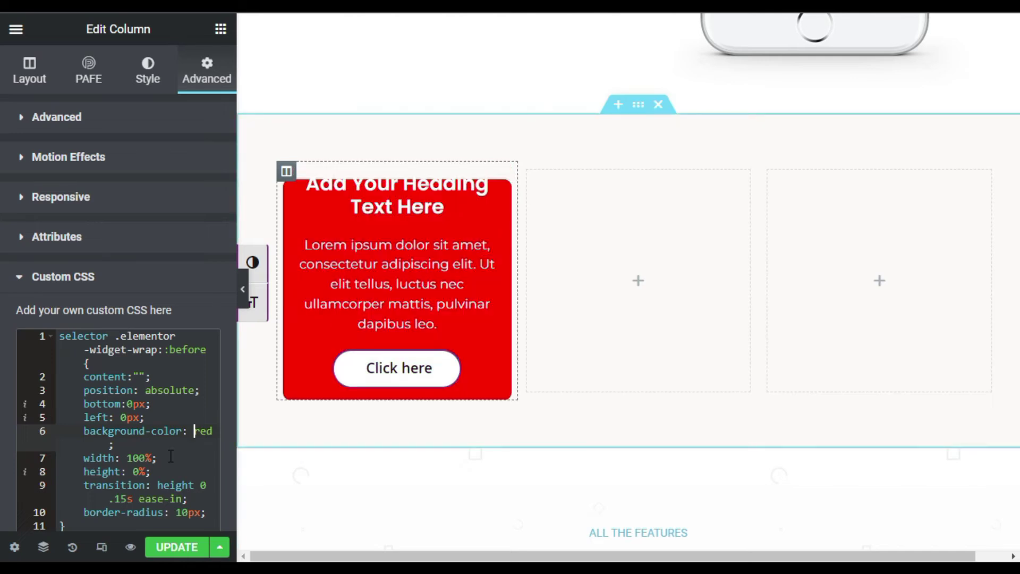
drag(193, 431, 211, 431)
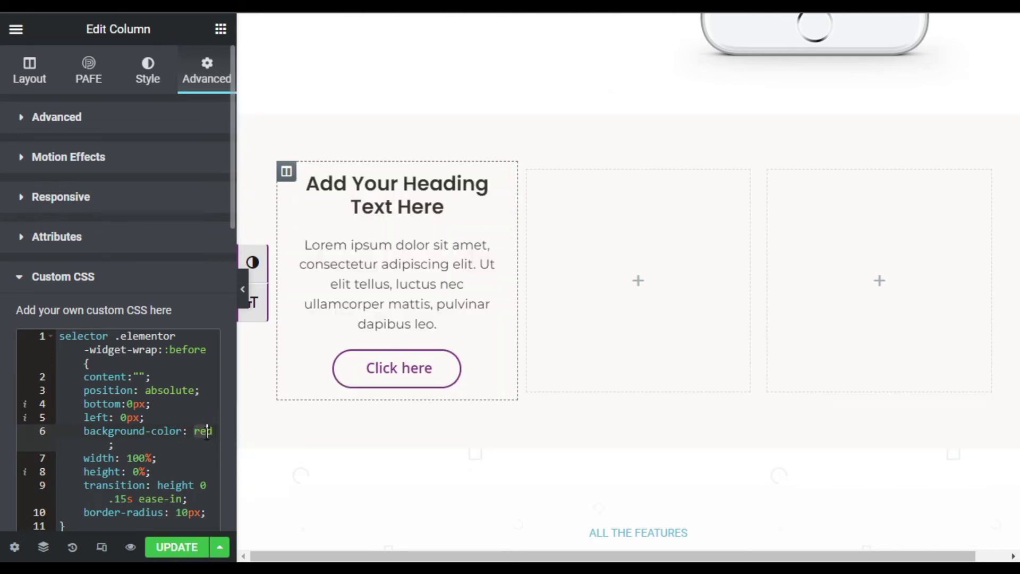
key(BackSpace)
text(blacj)
text(k)
key(BackSpace)
text(l)
key(BackSpace)
key(BackSpace)
key(BackSpace)
key(BackSpace)
key(BackSpace)
text(red)
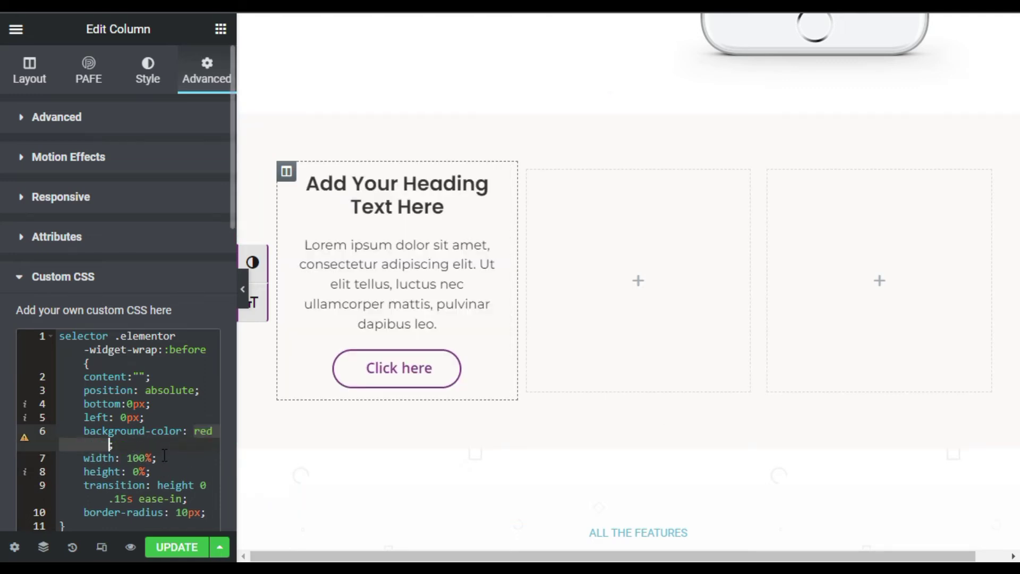
key(BackSpace)
key(BackSpace)
key(BackSpace)
text(#405EDF)
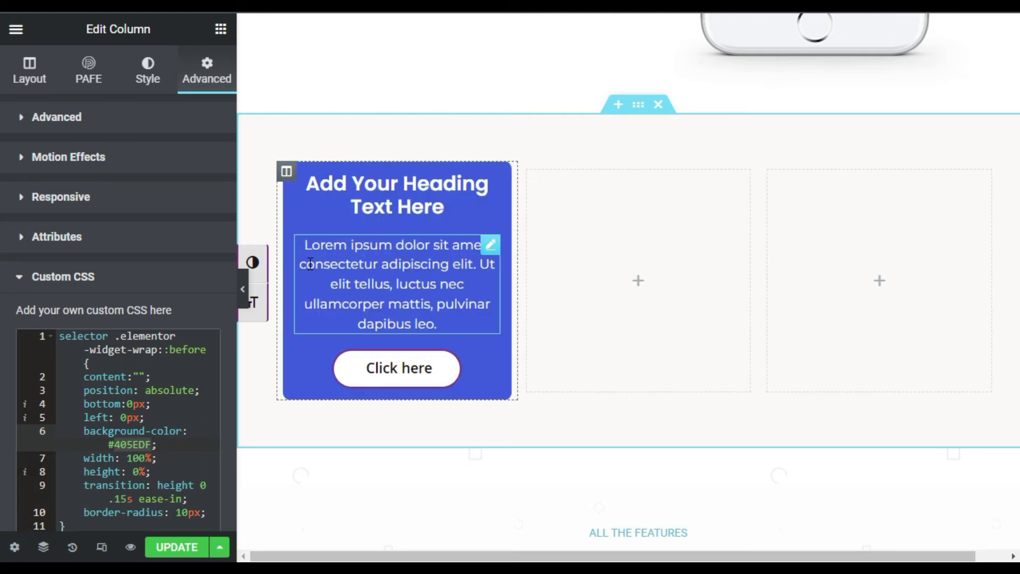
Try anchoring the overlay at top, then undo it back to bottom: 0px.
click(103, 404)
click(121, 404)
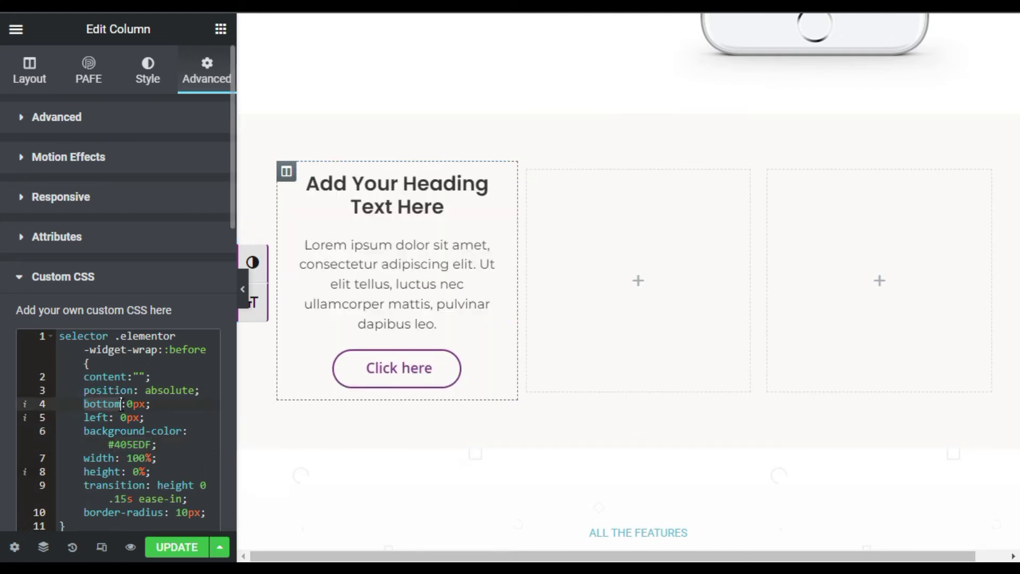
text(top)
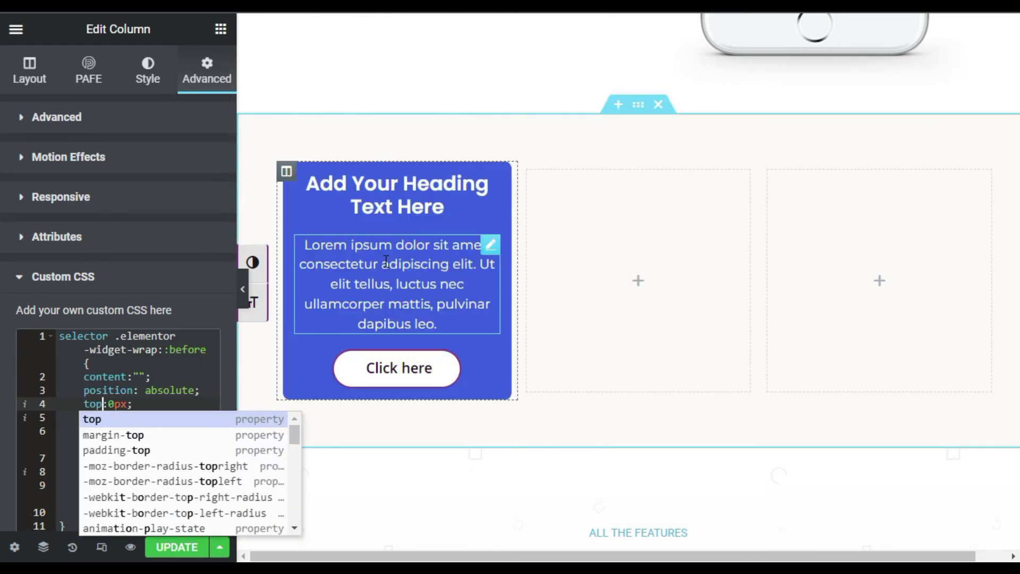
key(ctrl+z)
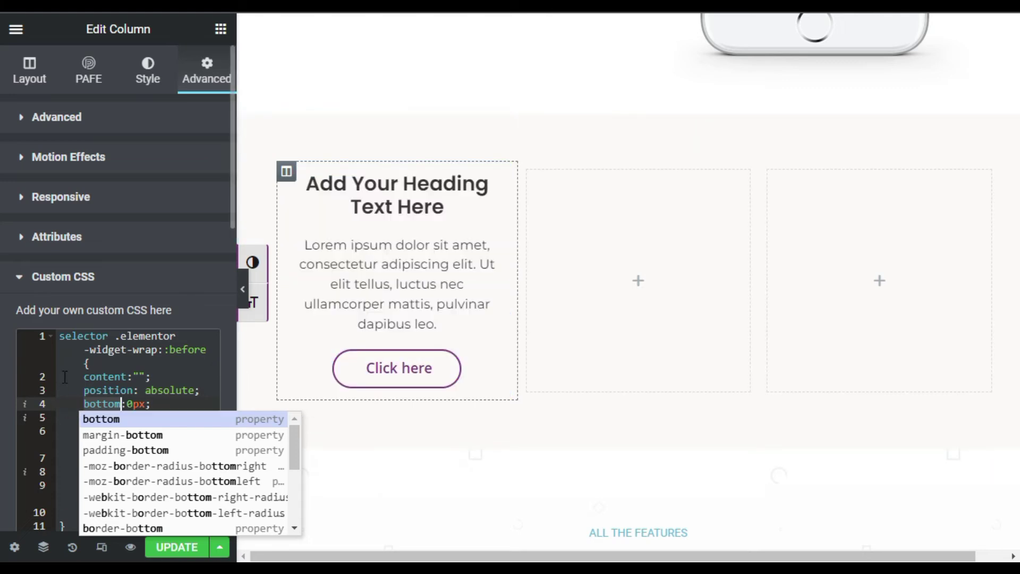
click(69, 376)
scroll(161, 427, down, 2)
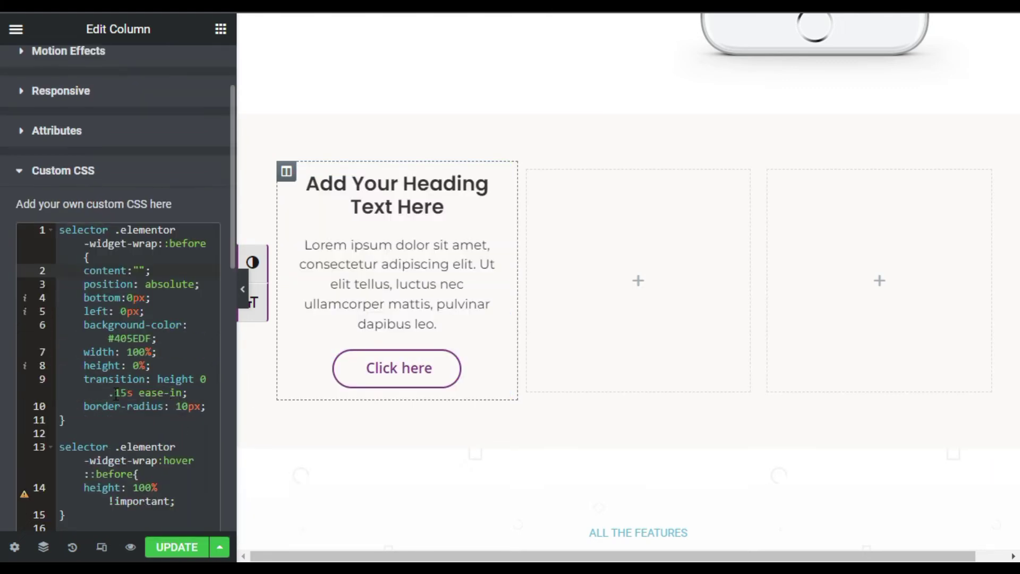
click(138, 365)
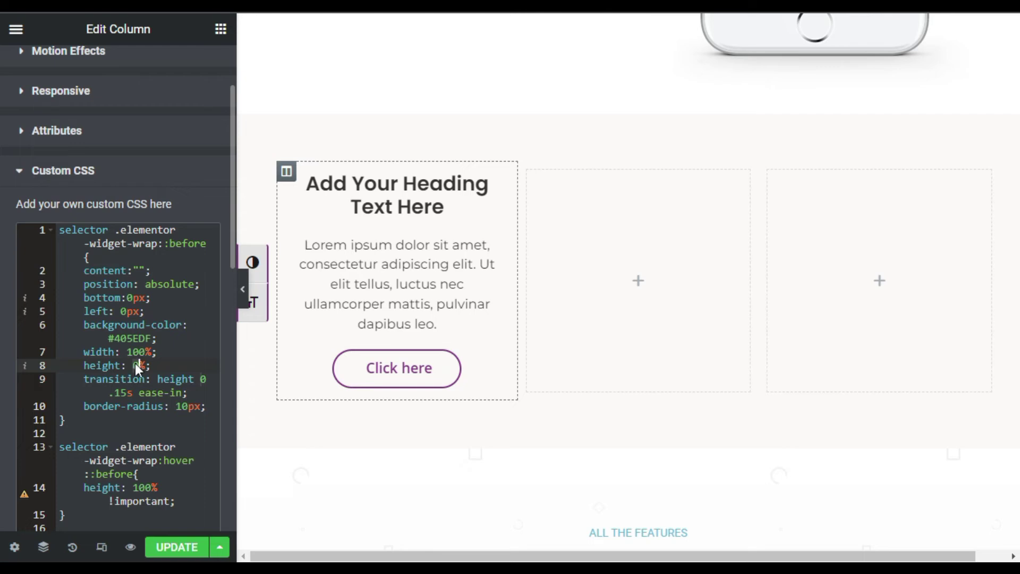
text(1)
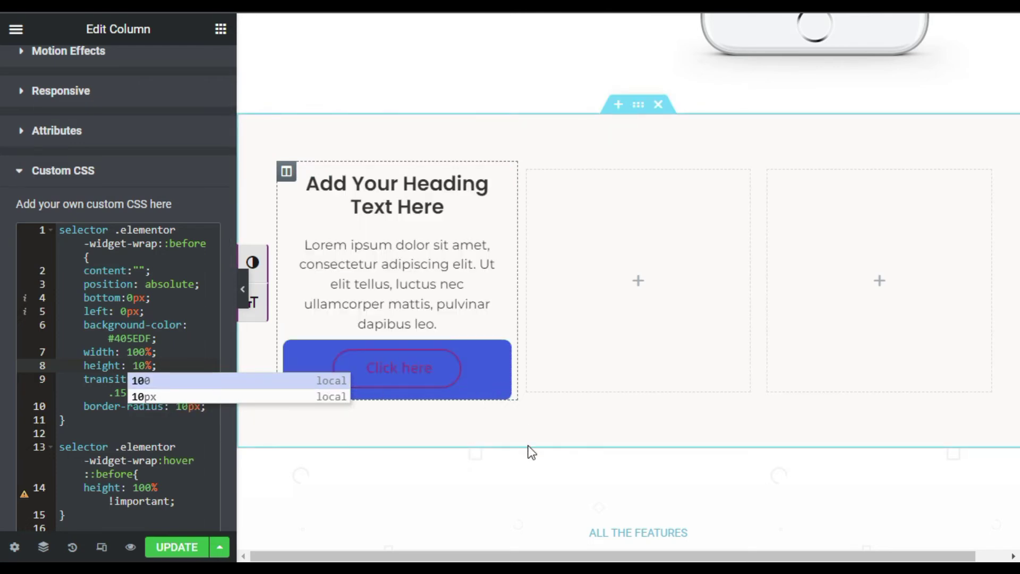
click(361, 441)
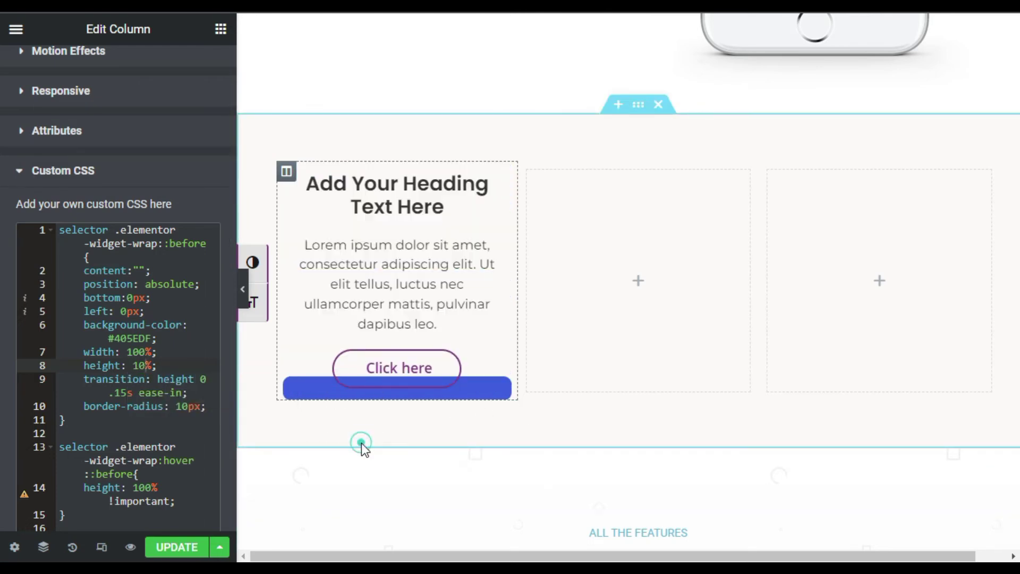
click(134, 366)
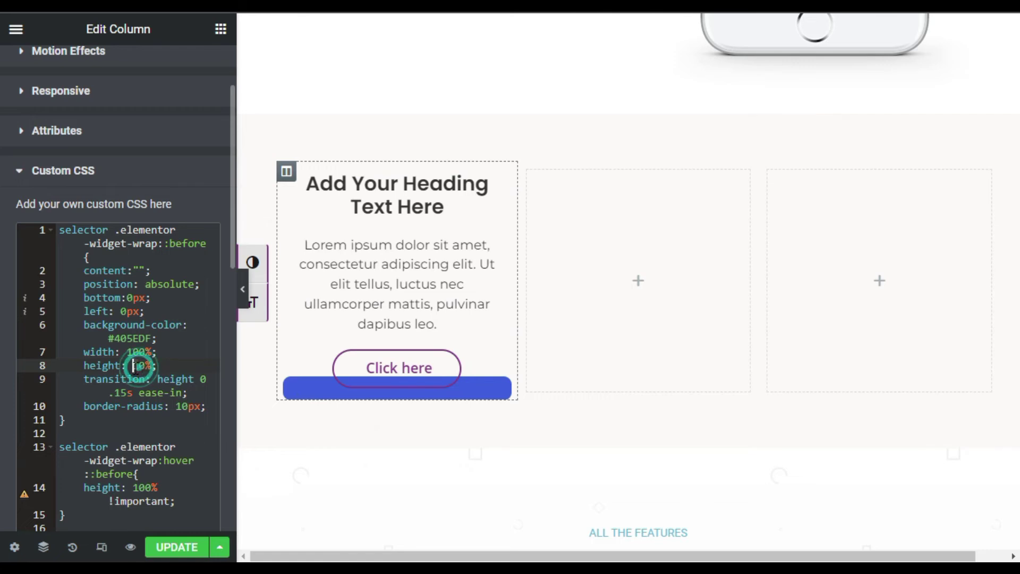
key(Delete)
scroll(131, 361, down, 2)
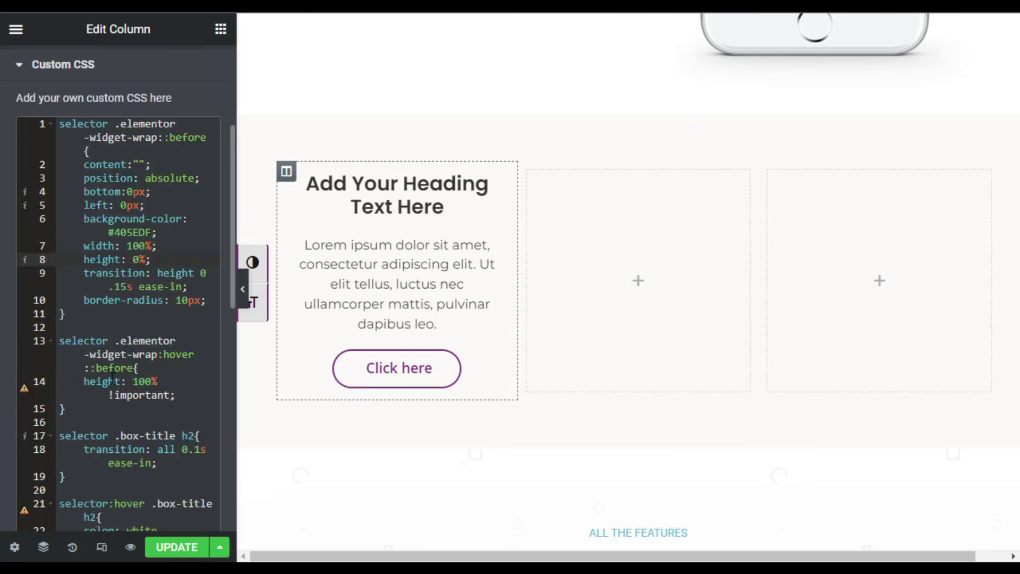
click(133, 383)
click(152, 381)
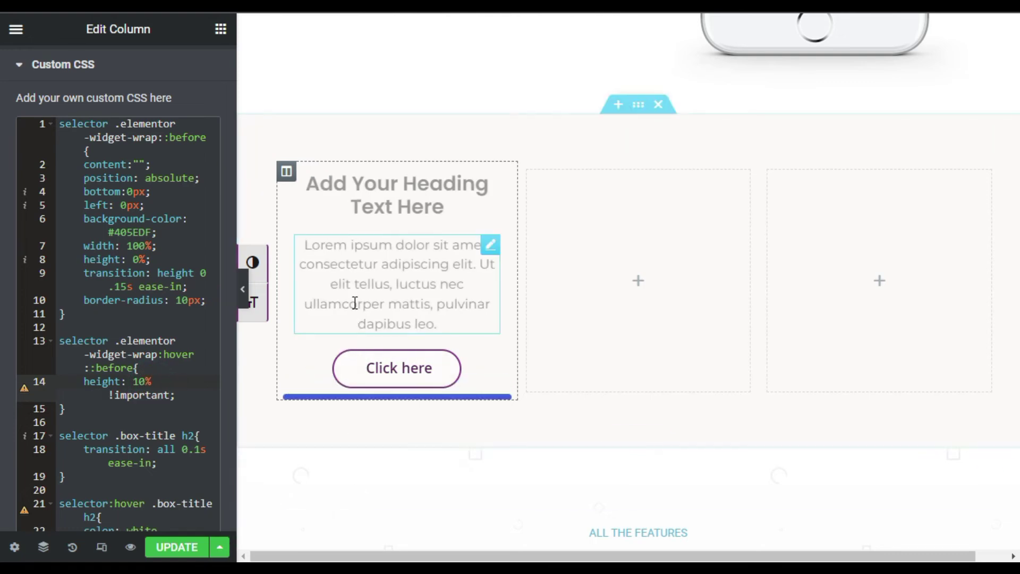
text(0)
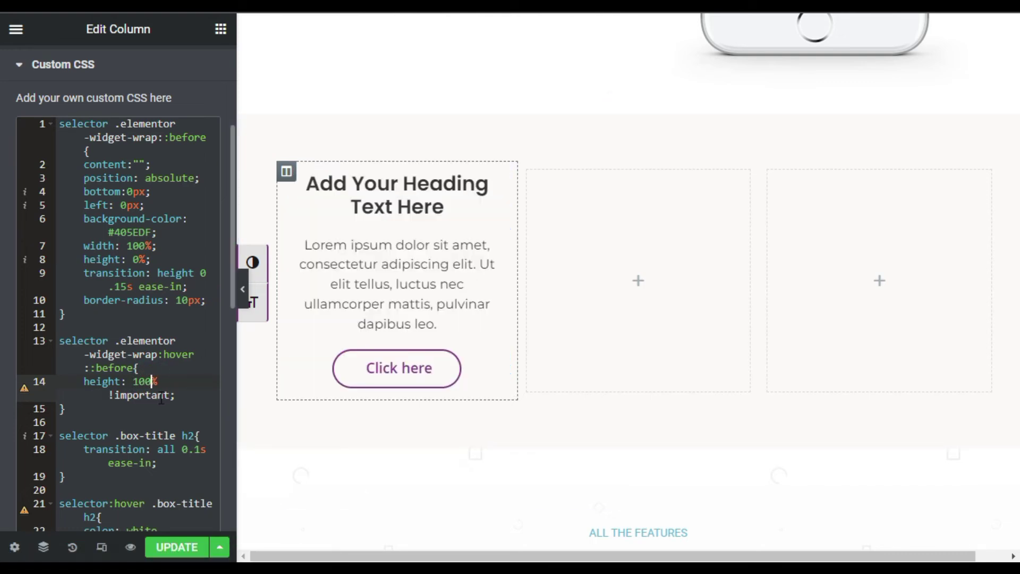
scroll(163, 400, down, 2)
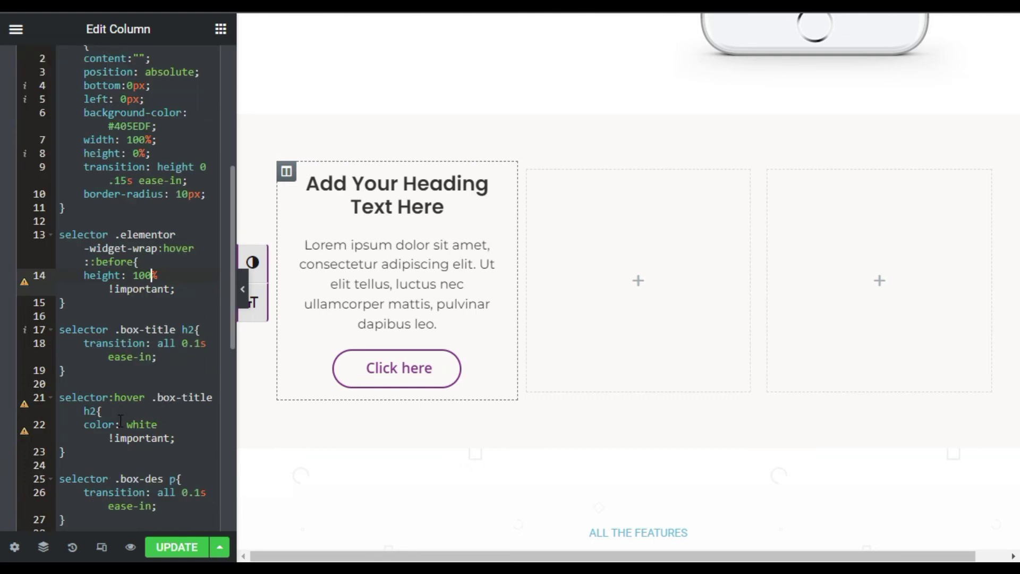
drag(124, 423, 160, 425)
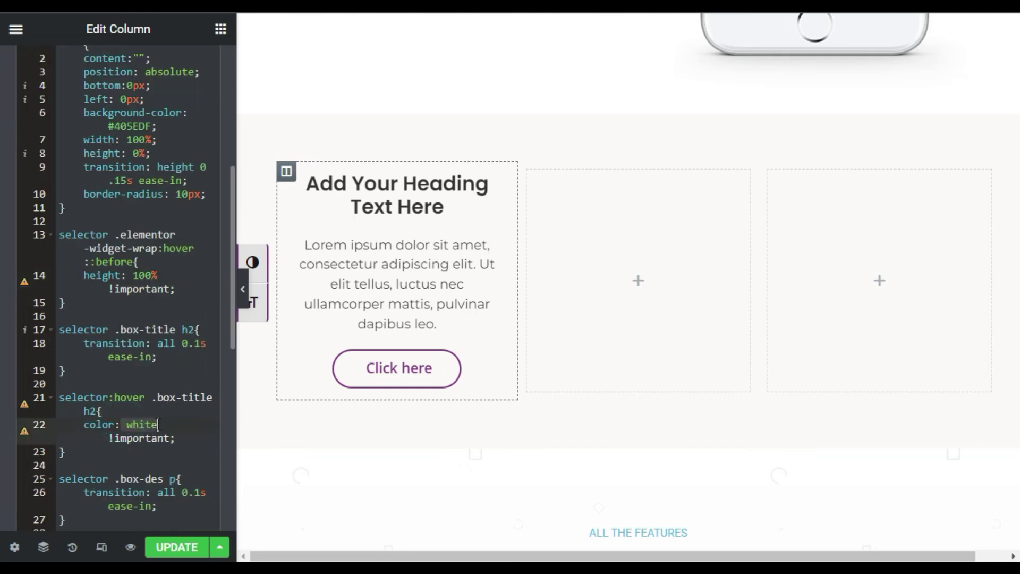
key(BackSpace)
text(blac)
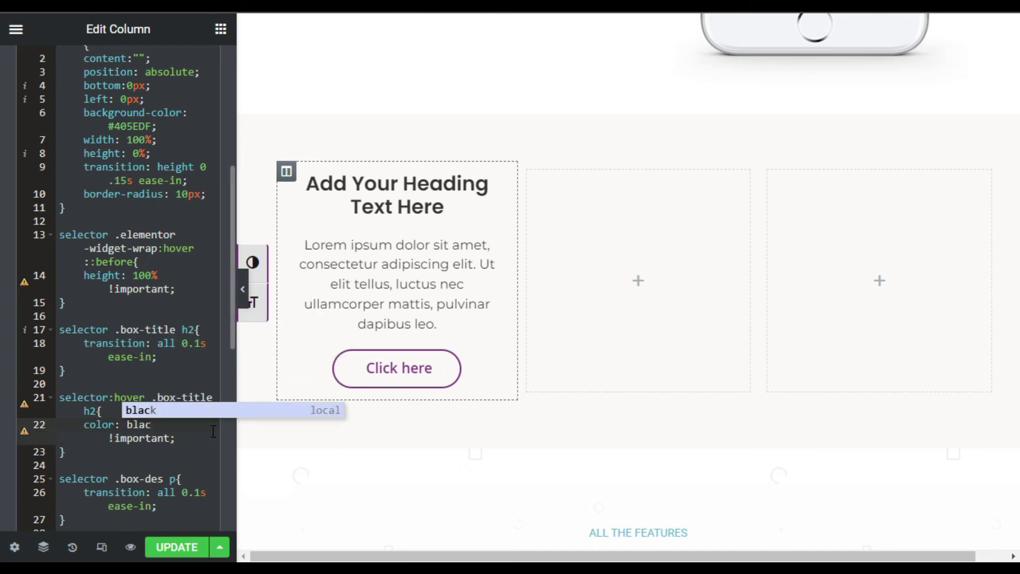
text(k)
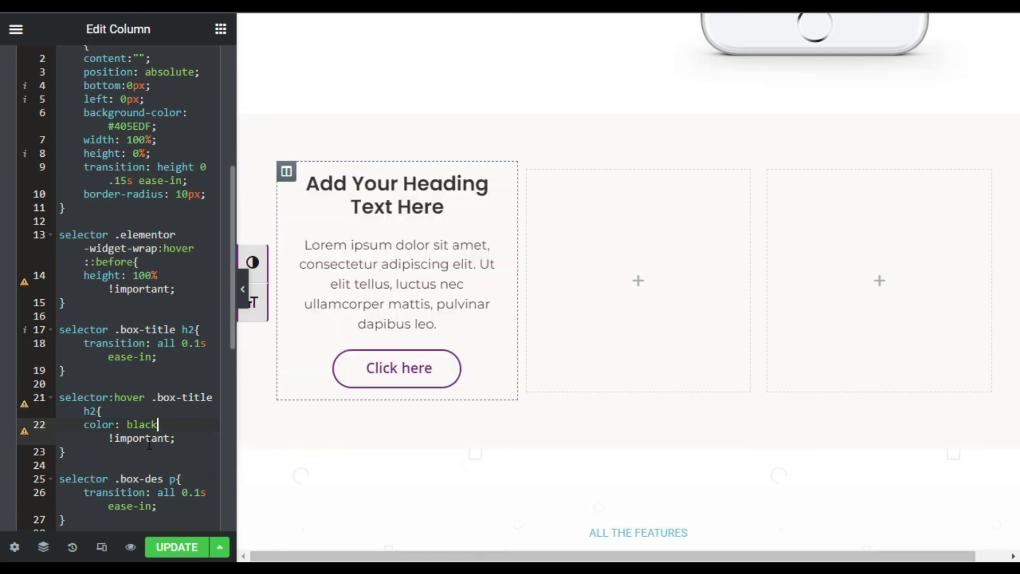
double_click(141, 425)
text(white)
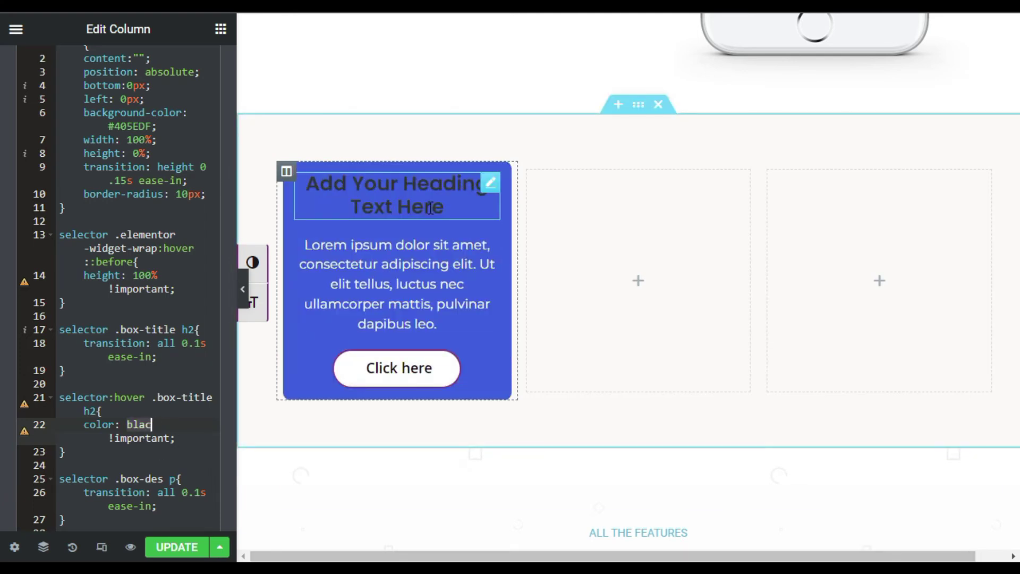
Replace the button's hover background 'white' on line 39 with black, then delete the value.
scroll(168, 410, down, 5)
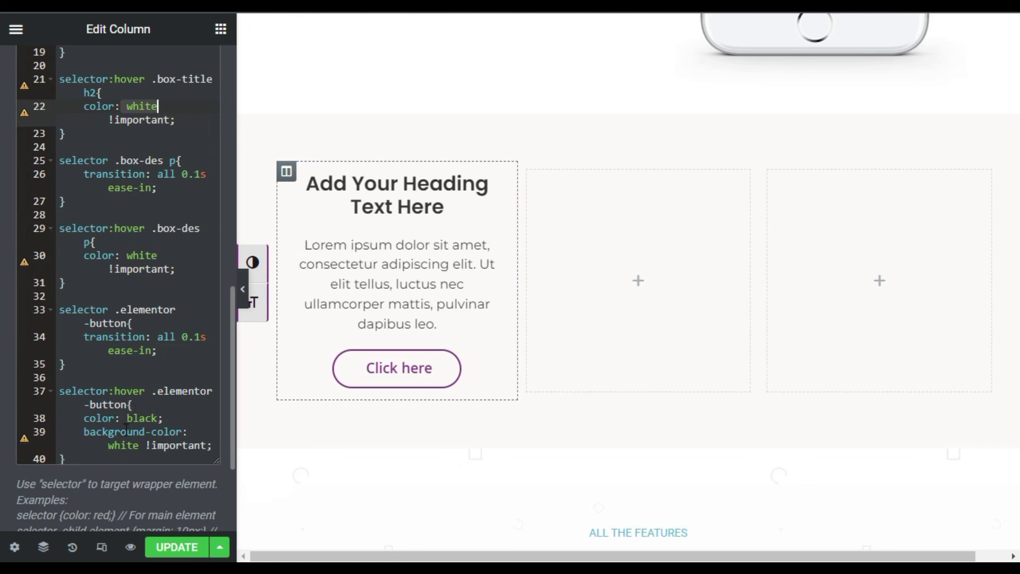
click(114, 446)
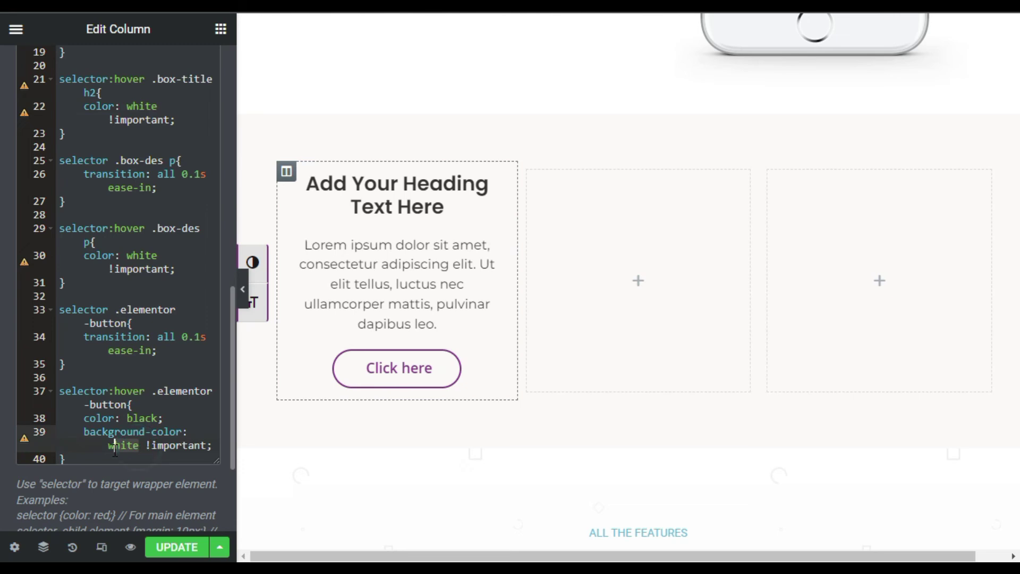
key(Delete)
key(Delete)
key(Delete)
key(Delete)
key(Delete)
text(black)
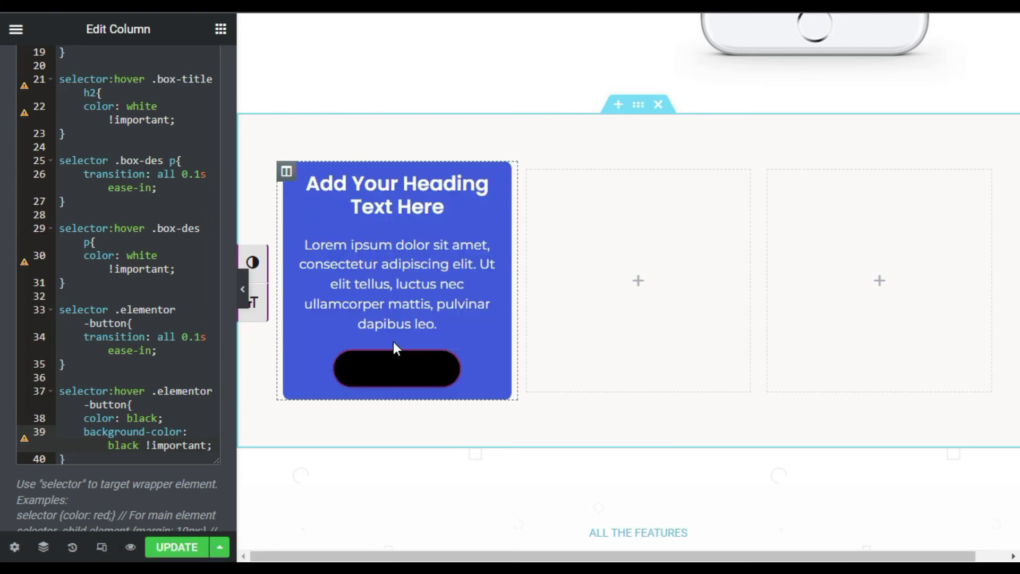
key(BackSpace)
key(BackSpace)
key(BackSpace)
key(BackSpace)
key(BackSpace)
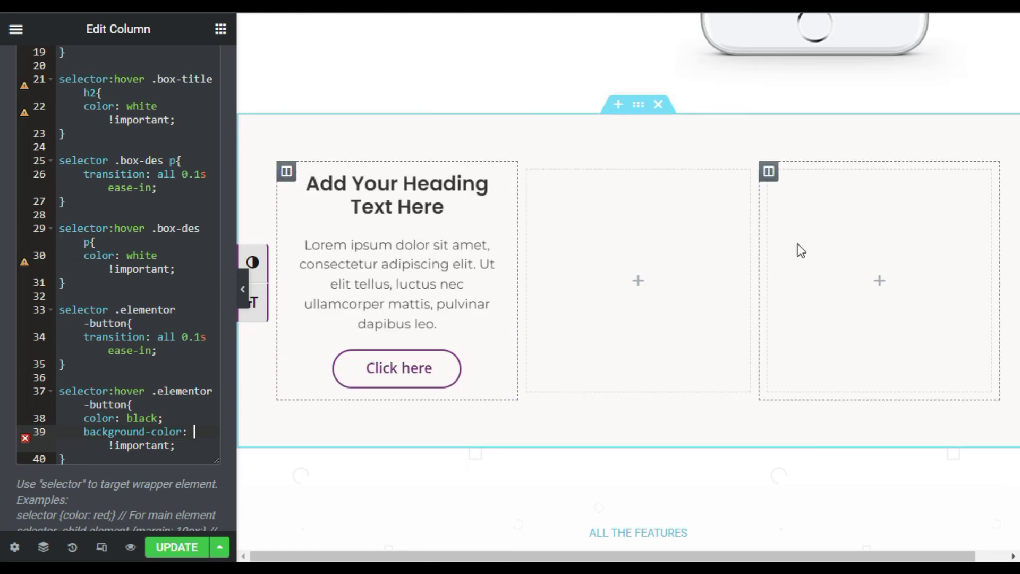
Duplicate the first hover-box column twice to get three identical box columns.
right_click(287, 171)
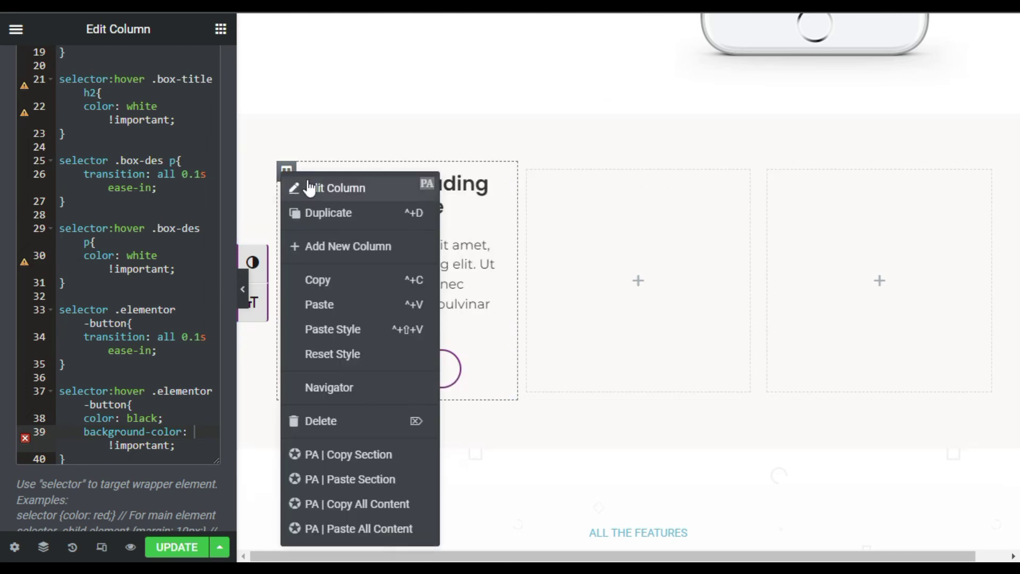
click(328, 212)
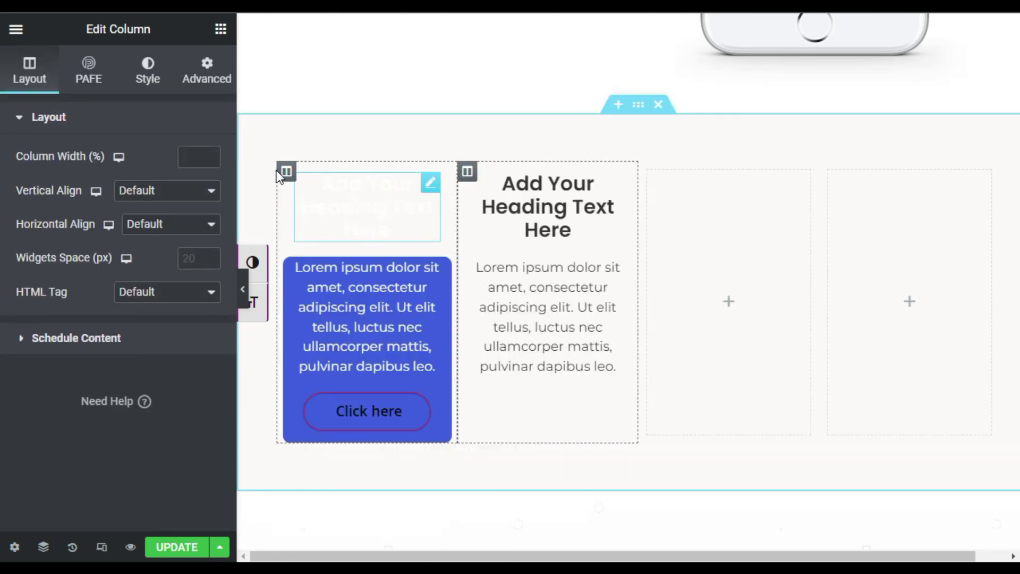
right_click(288, 167)
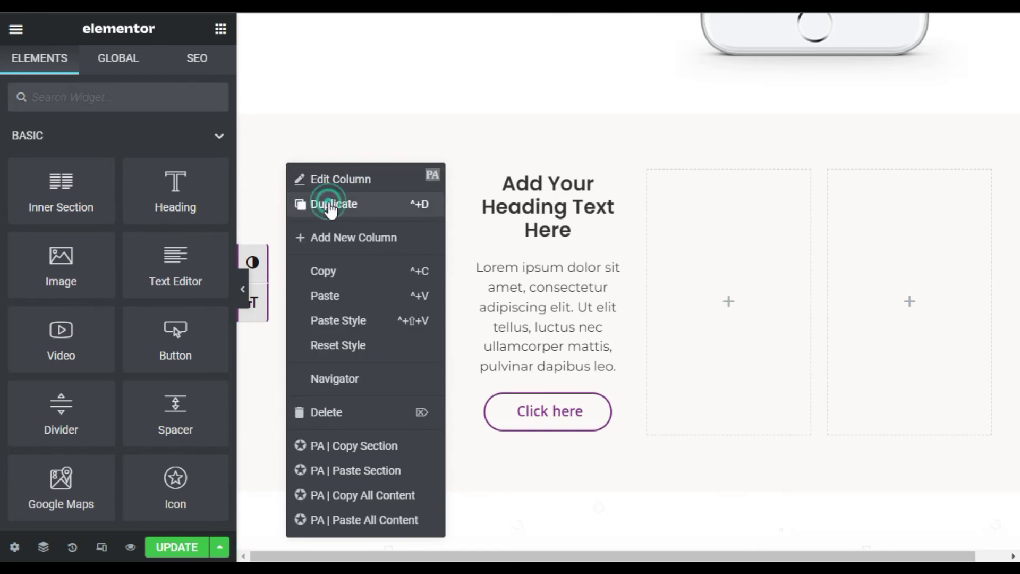
click(327, 204)
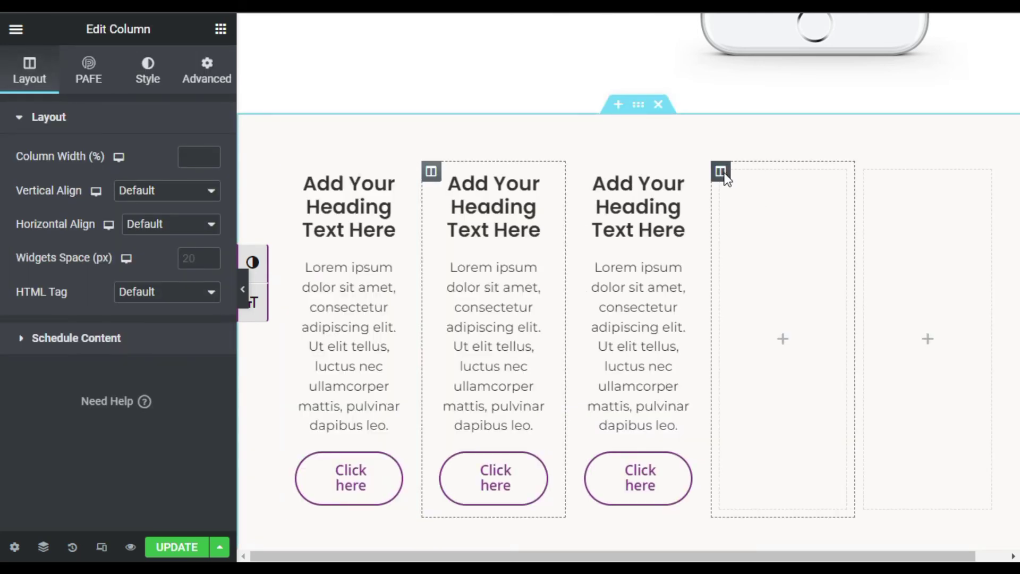
Delete the two leftover empty columns and update the page.
right_click(720, 172)
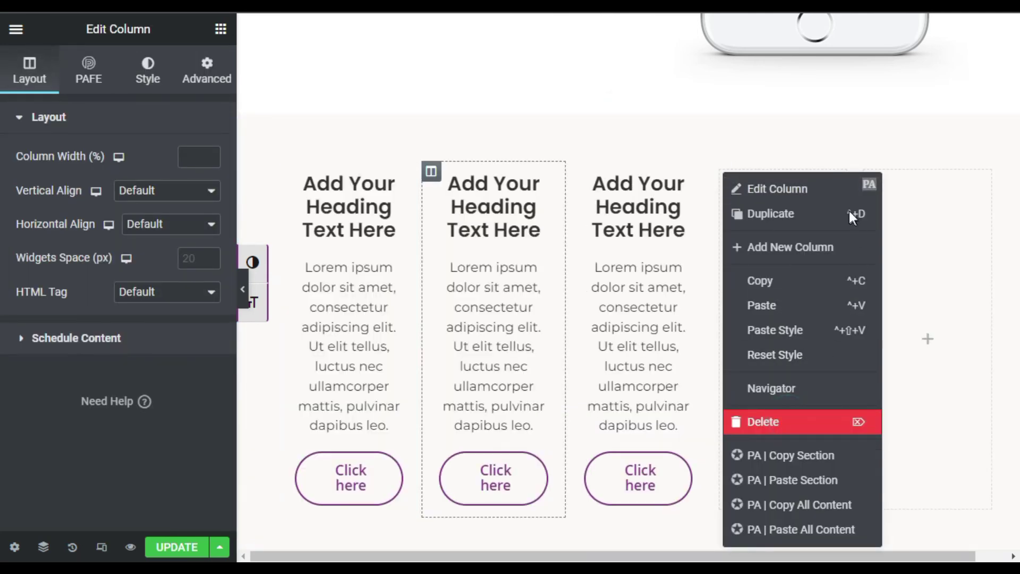
click(791, 421)
right_click(831, 173)
click(857, 421)
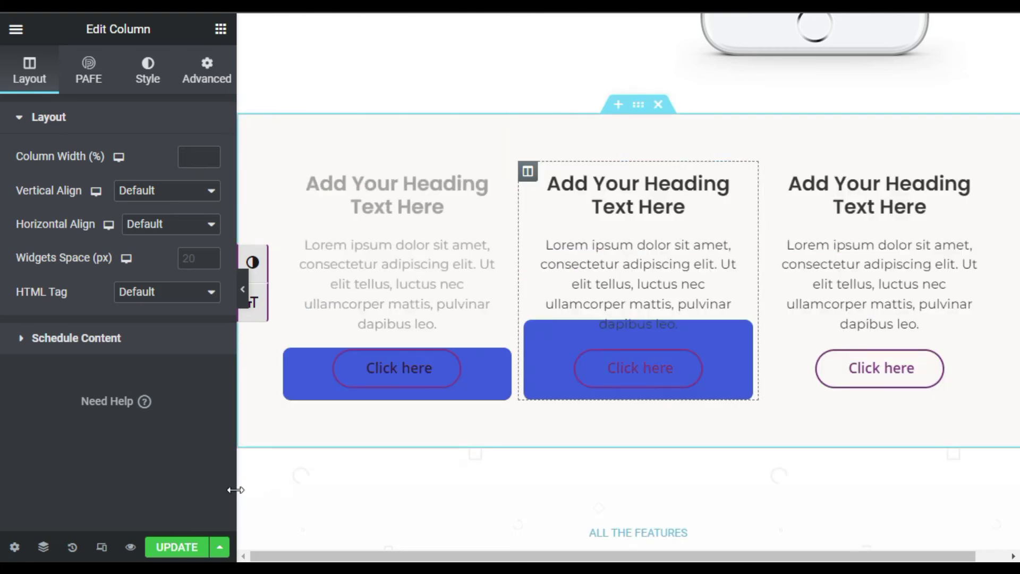
click(177, 547)
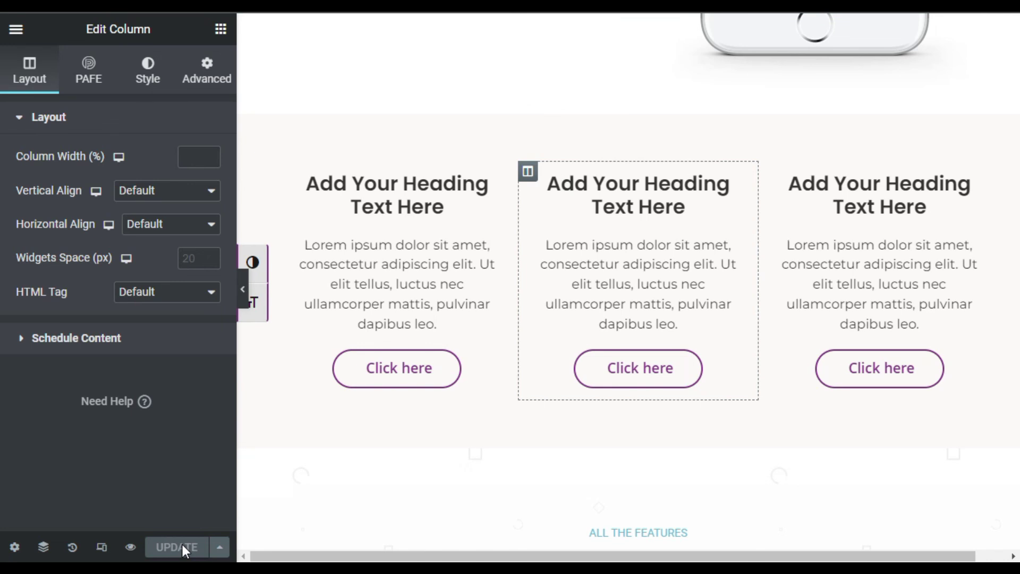
Preview the updated Webber page live and scroll to the 'Fully responsive' three-box section.
click(131, 548)
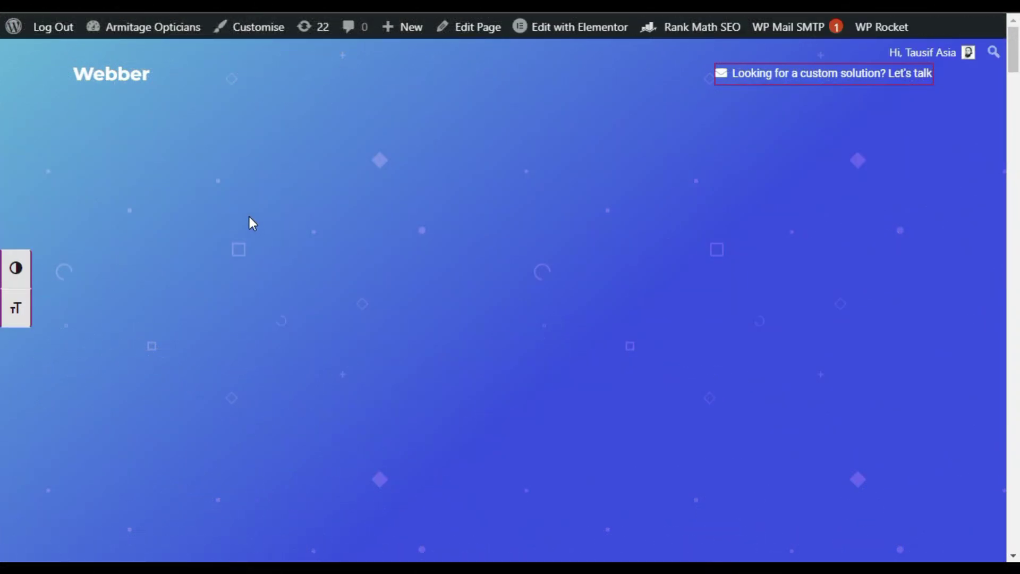
scroll(249, 223, down, 5)
scroll(247, 221, down, 10)
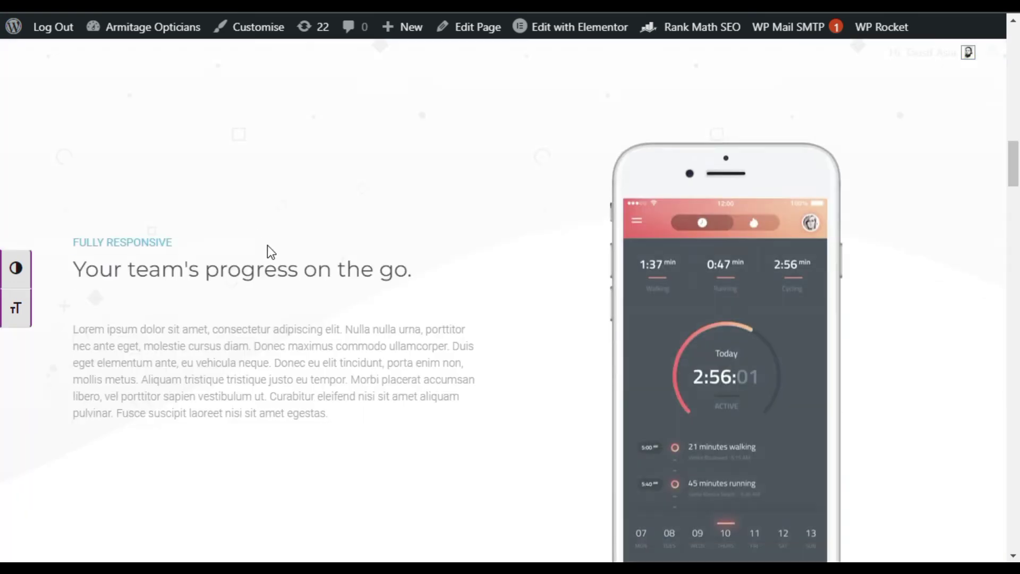